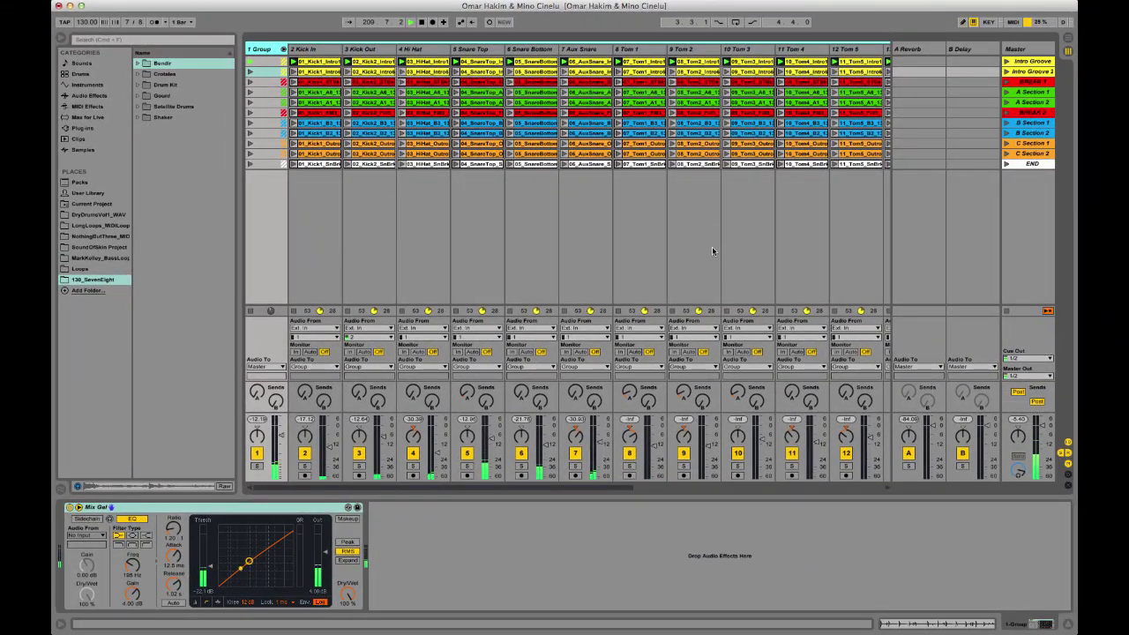
# Solo the Hi Hat, Snare Top and Kick In tracks in turn.
pyautogui.click(413, 467)
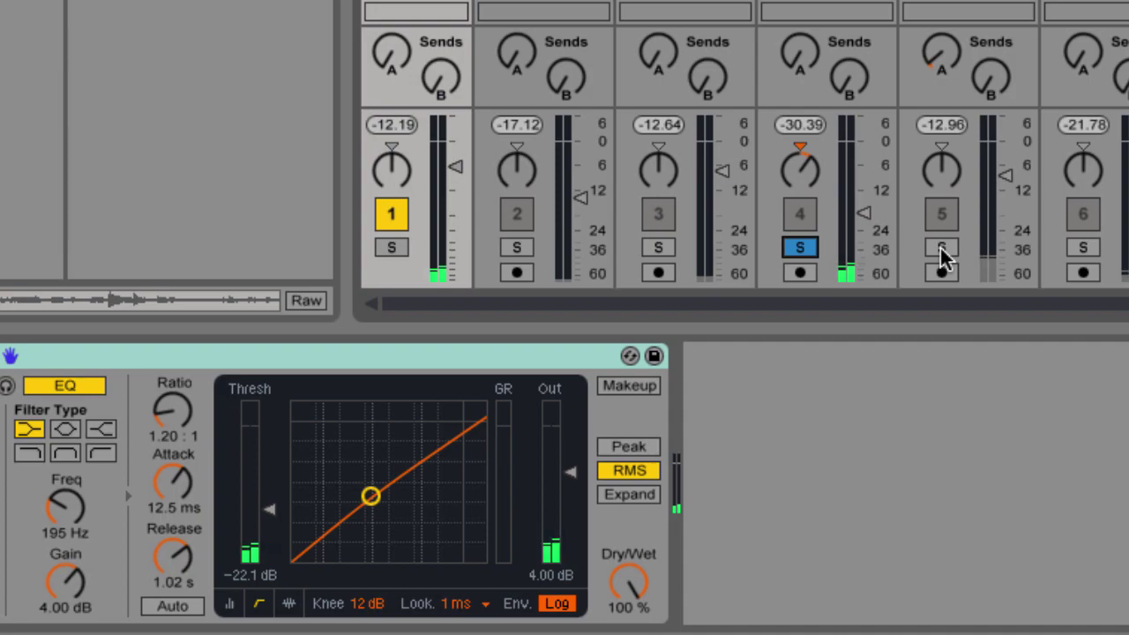
pyautogui.click(940, 248)
pyautogui.click(517, 246)
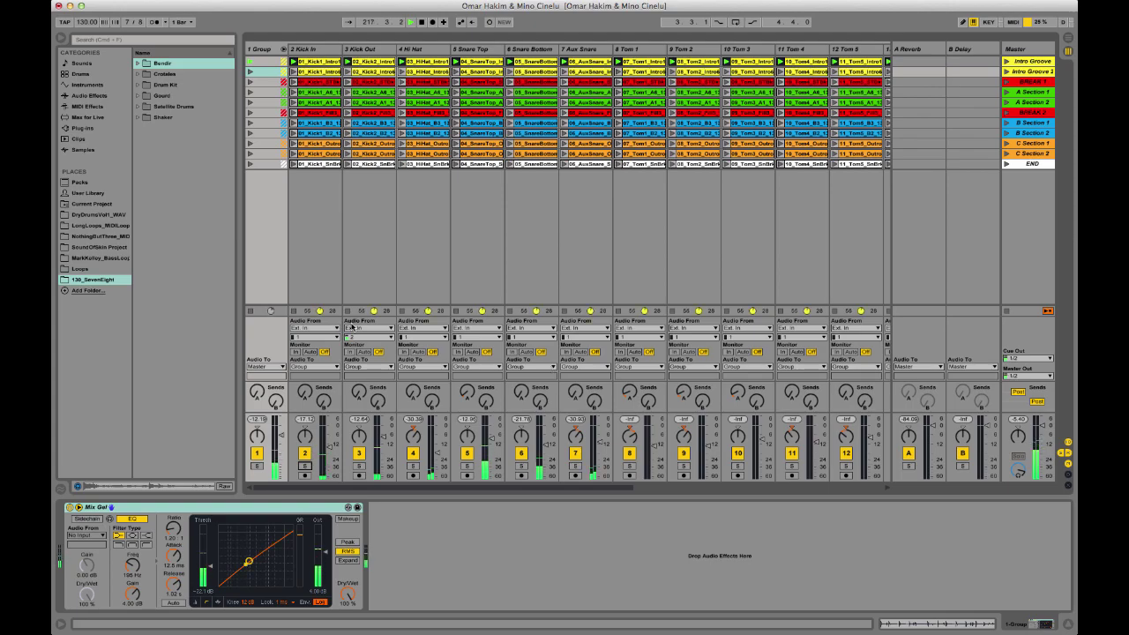
# Launch the Intro Groove 2, BREAK 1 and A Section 1 scenes, returning to Intro Groove.
pyautogui.click(1006, 72)
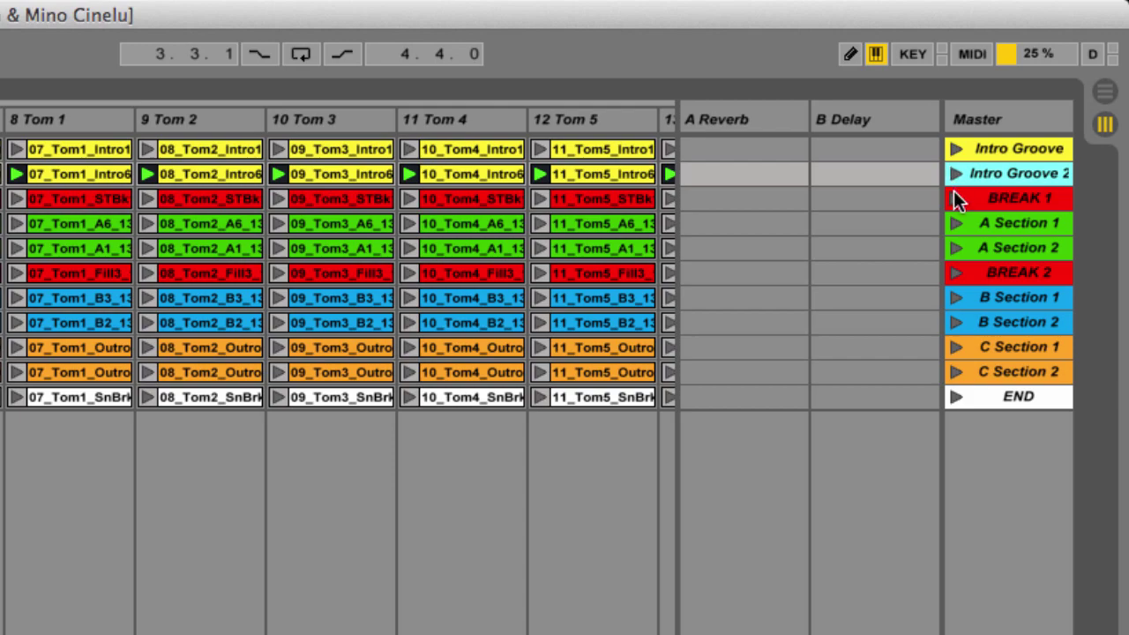
pyautogui.click(953, 203)
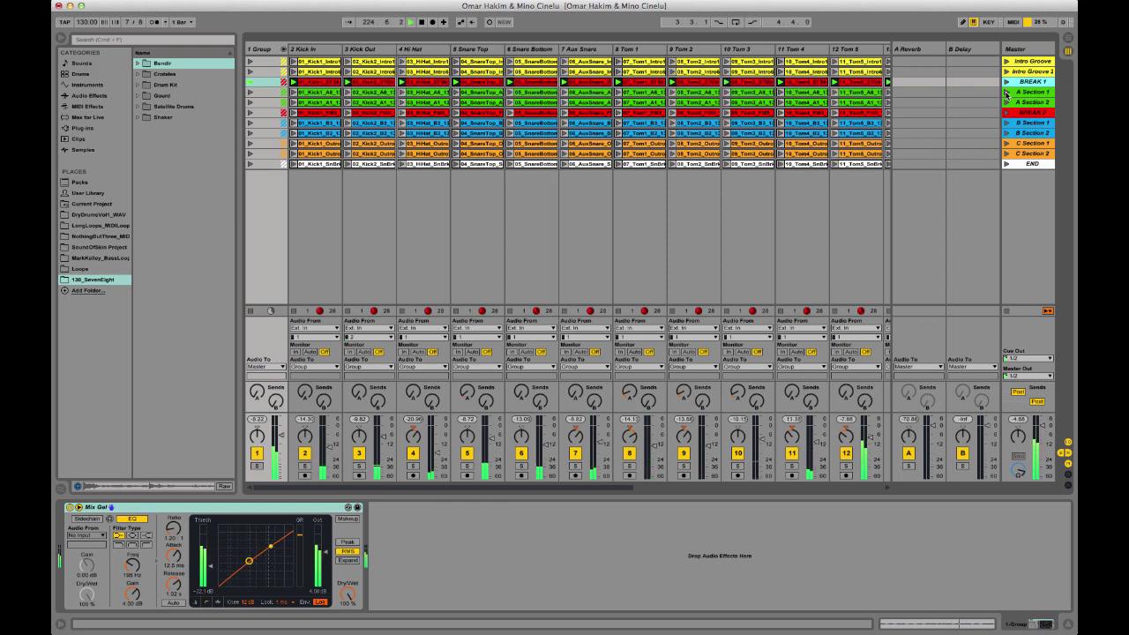
pyautogui.click(1006, 93)
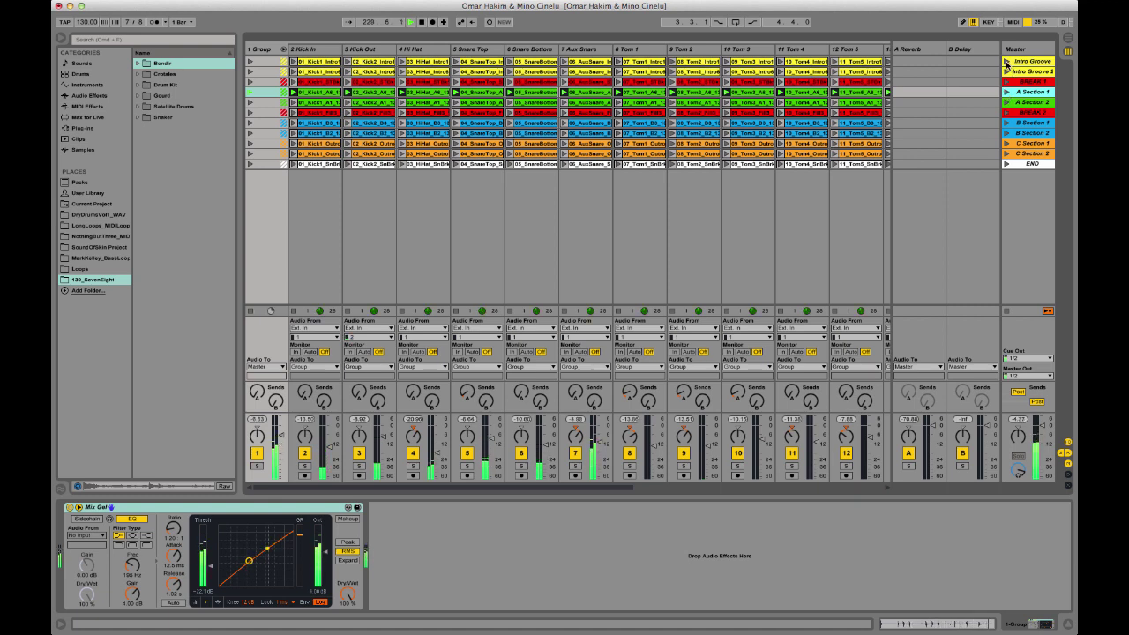
pyautogui.click(1006, 63)
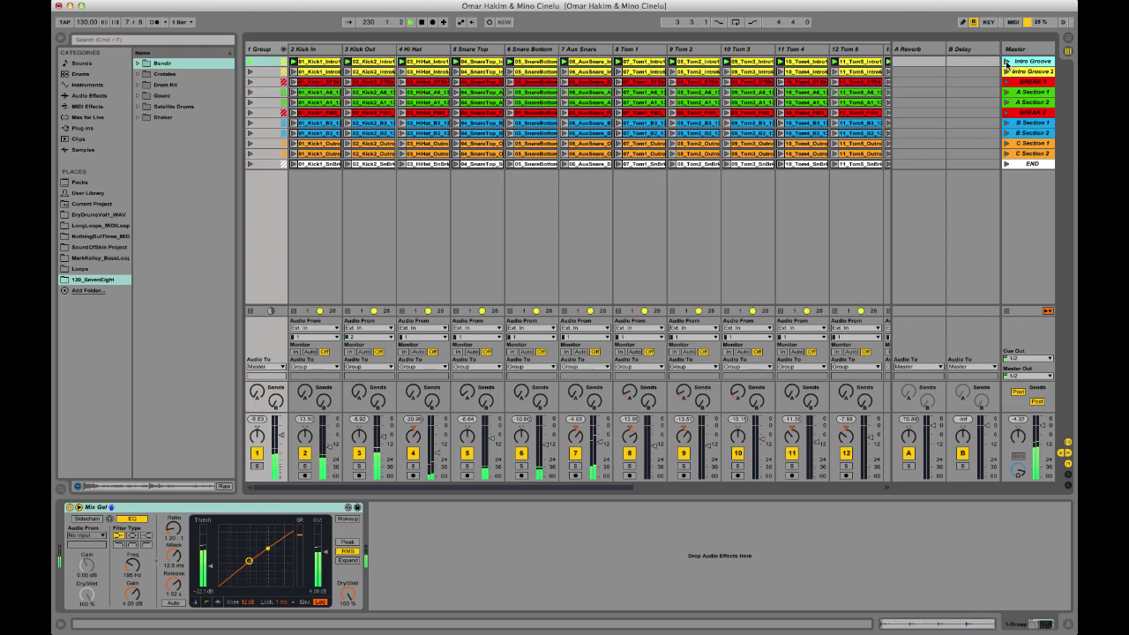
# Fold the 1 Group drum tracks and expand the Shaker folder in the browser.
pyautogui.click(283, 50)
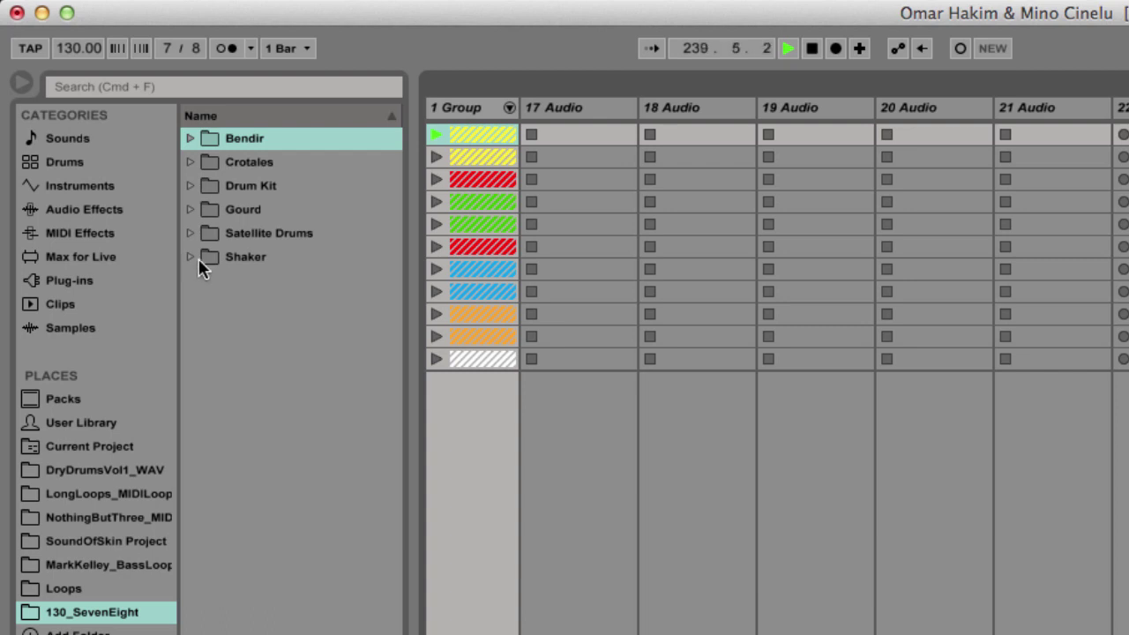
pyautogui.click(189, 256)
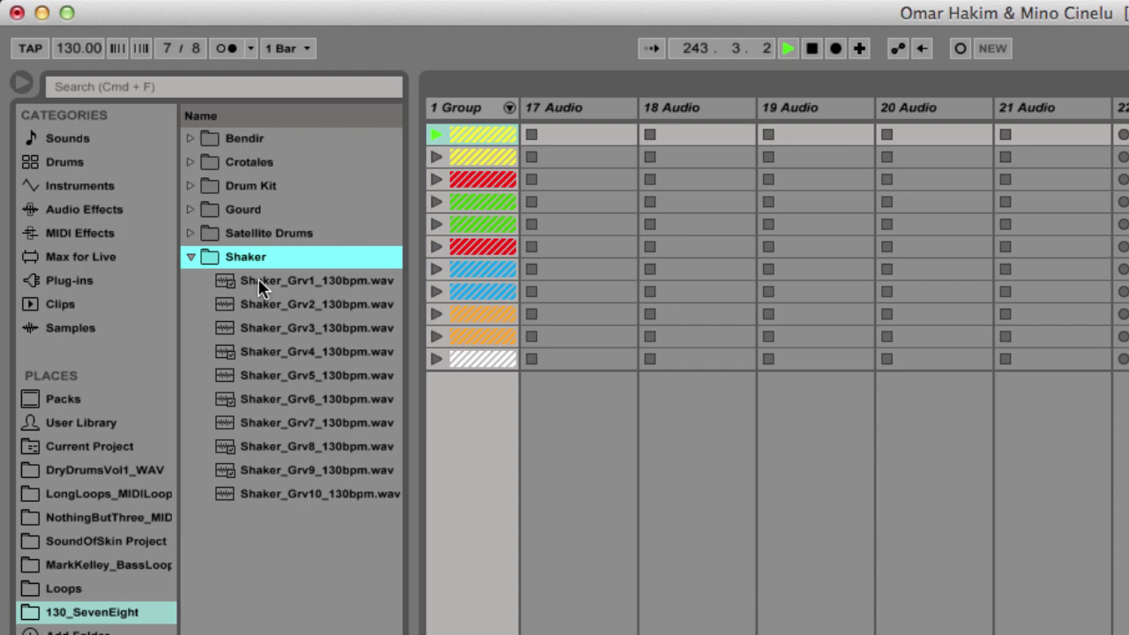
# Load Shaker_Grv1, Grv2, Grv3 and Grv6 into 17 Audio slots 1, 3, 4 and 6, then lower its volume.
pyautogui.moveTo(262, 279); pyautogui.dragTo(564, 127)
pyautogui.moveTo(340, 303); pyautogui.dragTo(587, 179)
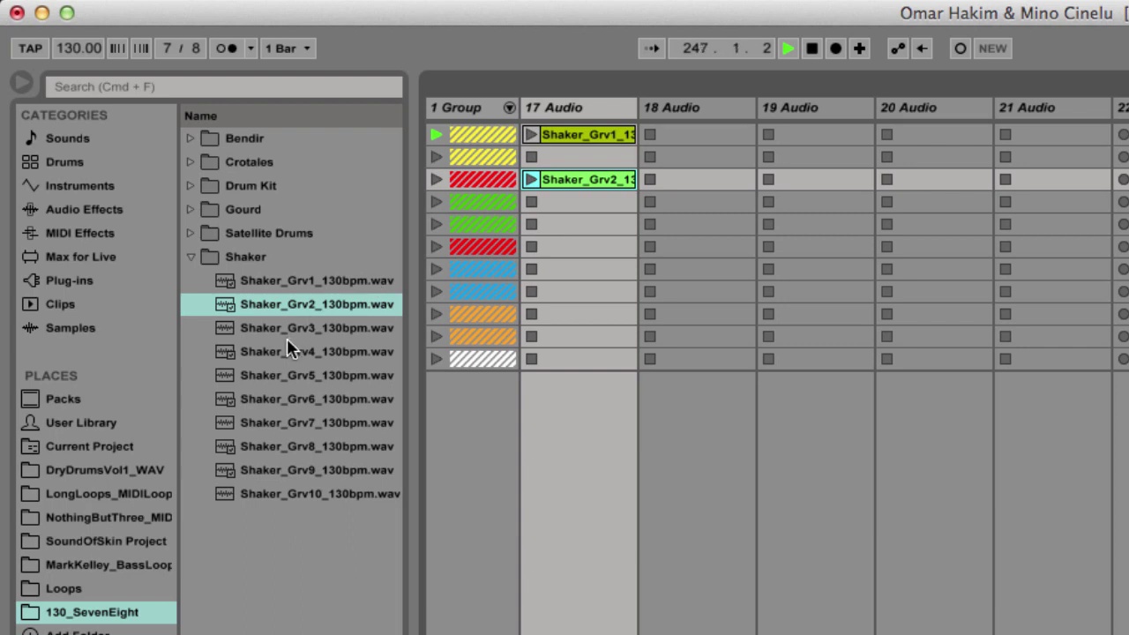
pyautogui.moveTo(284, 326); pyautogui.dragTo(590, 206)
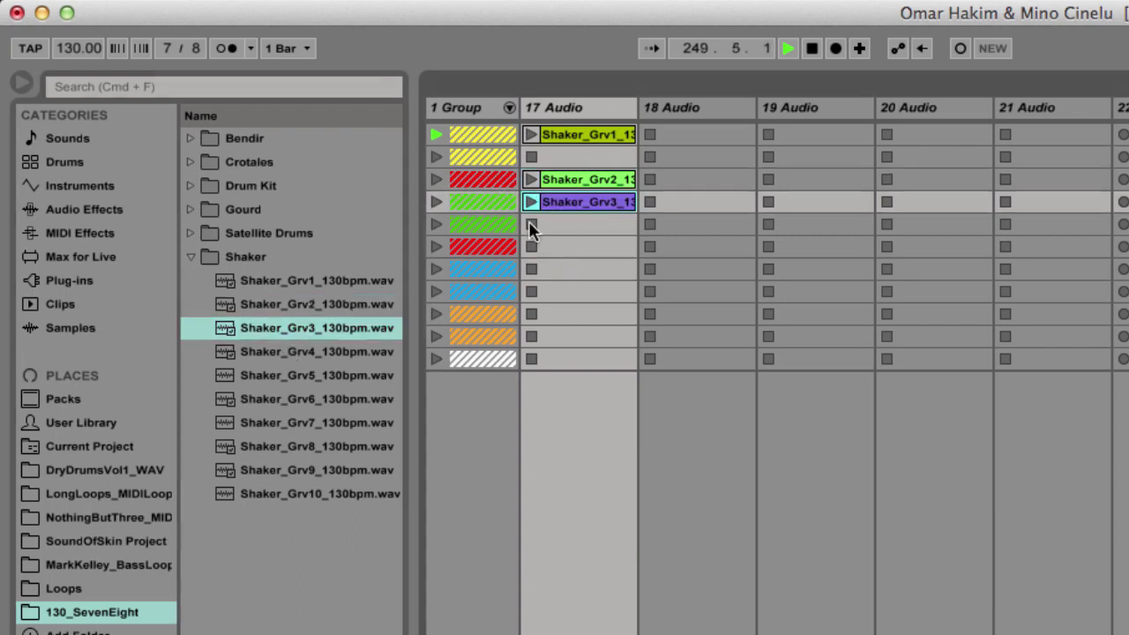
pyautogui.moveTo(302, 399); pyautogui.dragTo(582, 236)
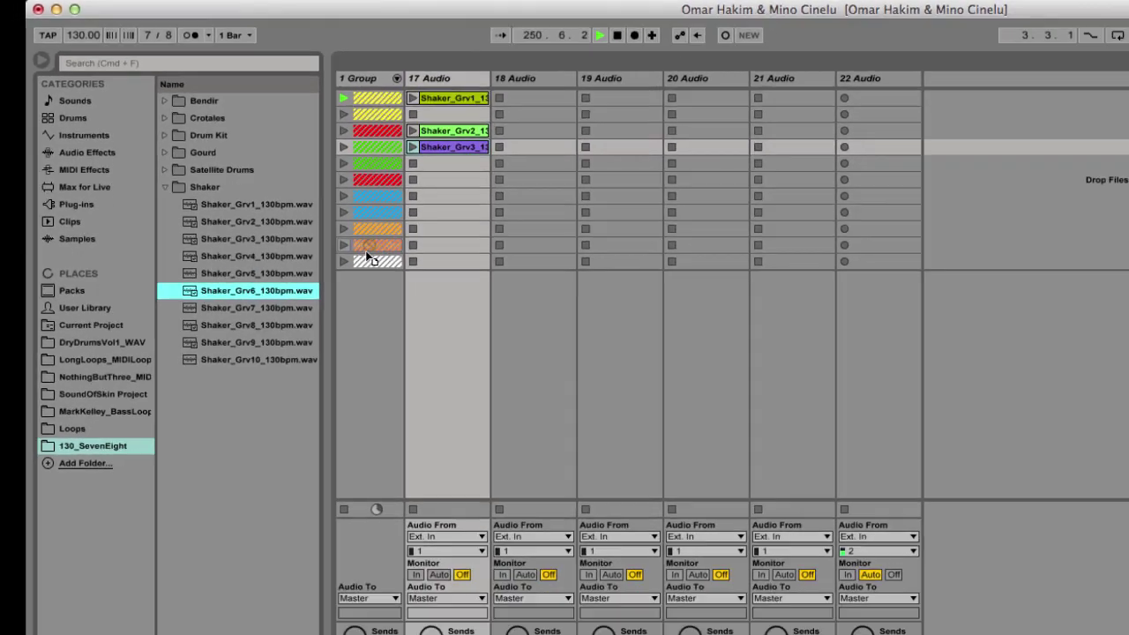
pyautogui.moveTo(316, 110); pyautogui.dragTo(315, 113)
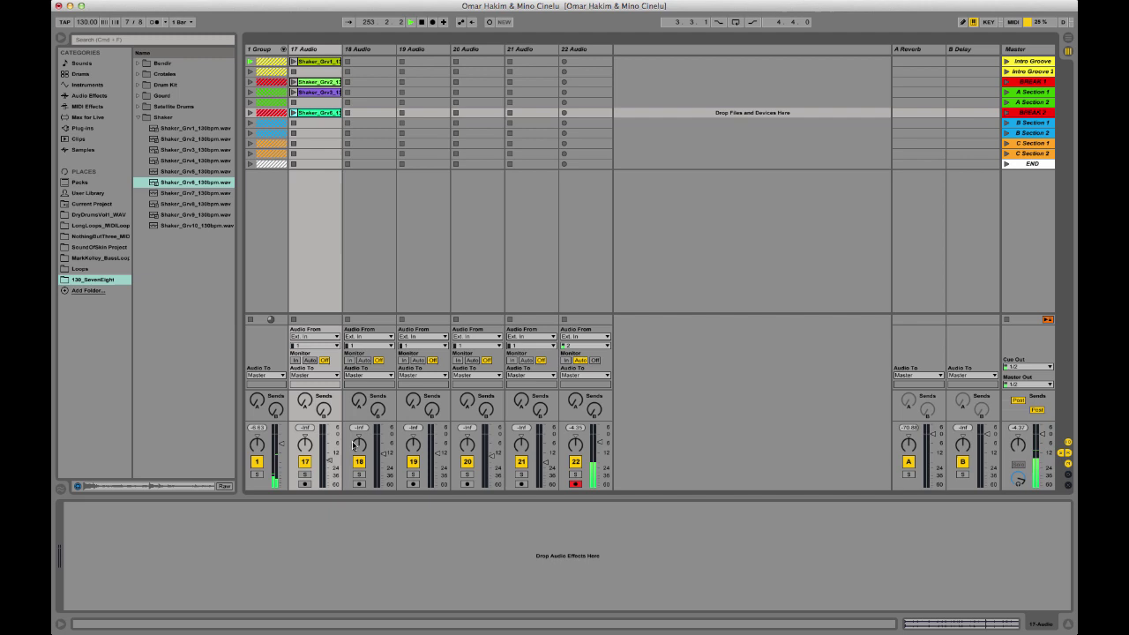
pyautogui.moveTo(331, 460); pyautogui.dragTo(332, 462)
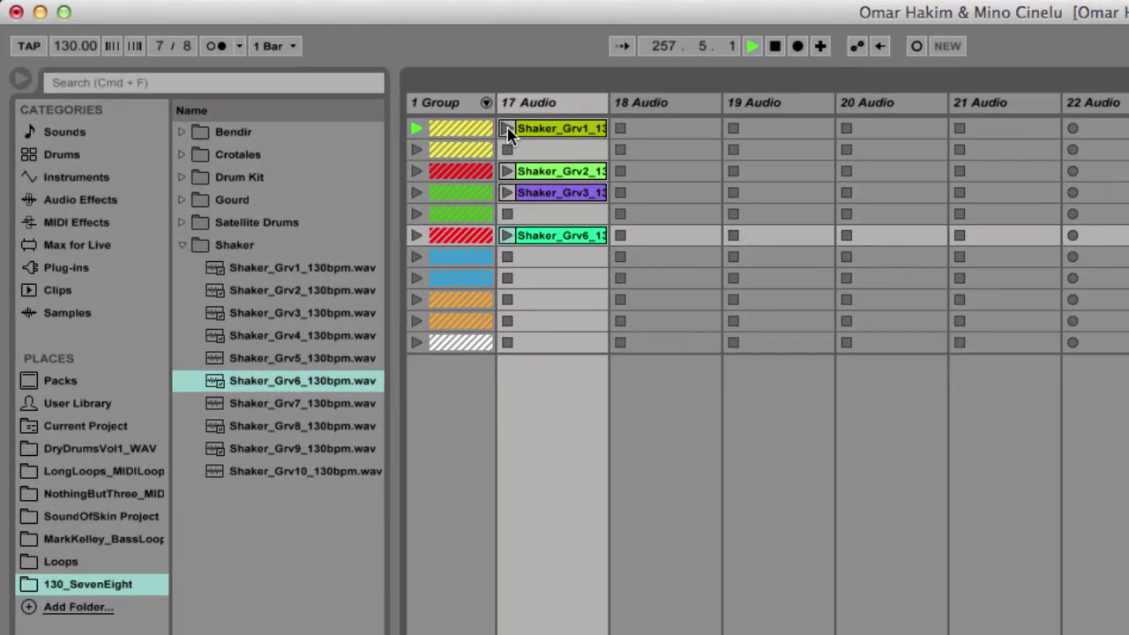
# Play Shaker_Grv1, Grv2 and Grv6 on 17 Audio in turn, ending back on Grv1.
pyautogui.click(477, 119)
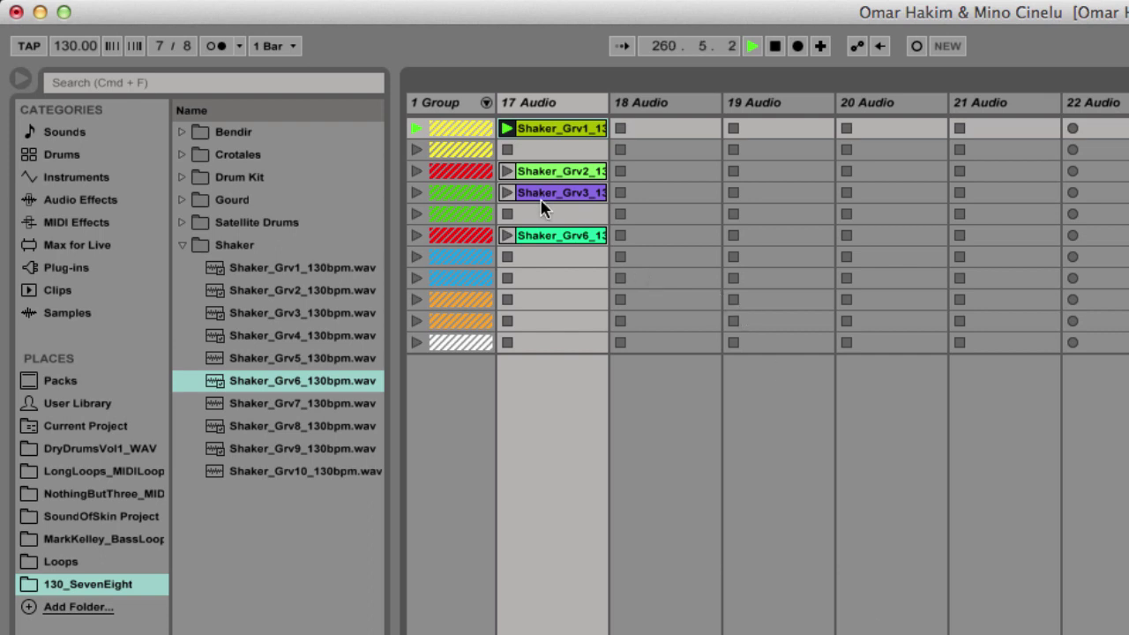
pyautogui.click(509, 172)
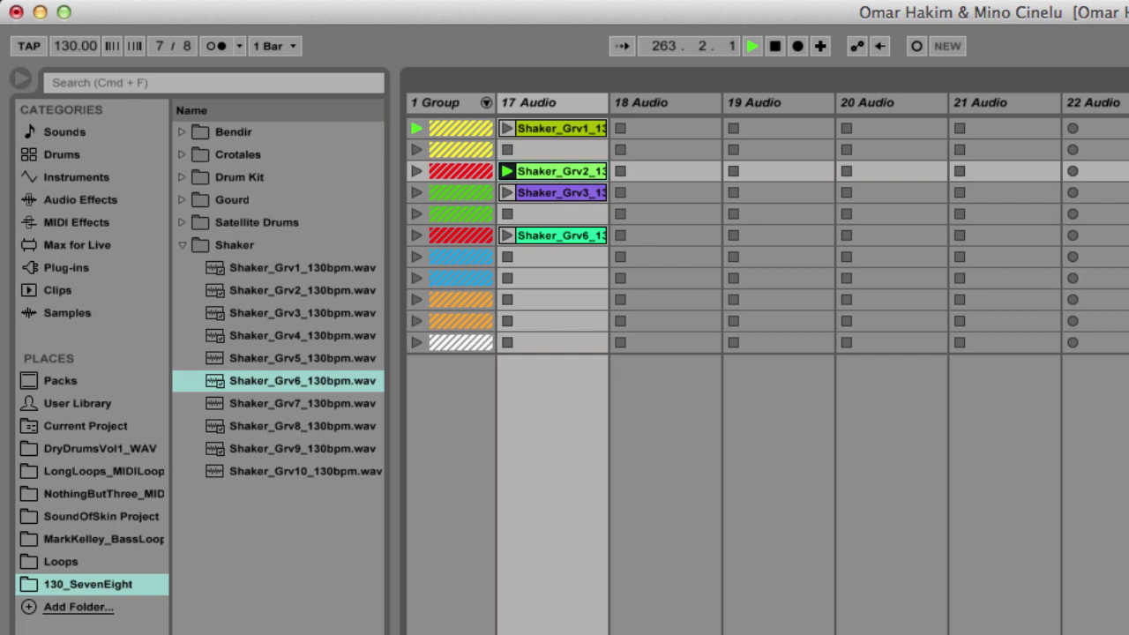
pyautogui.click(507, 236)
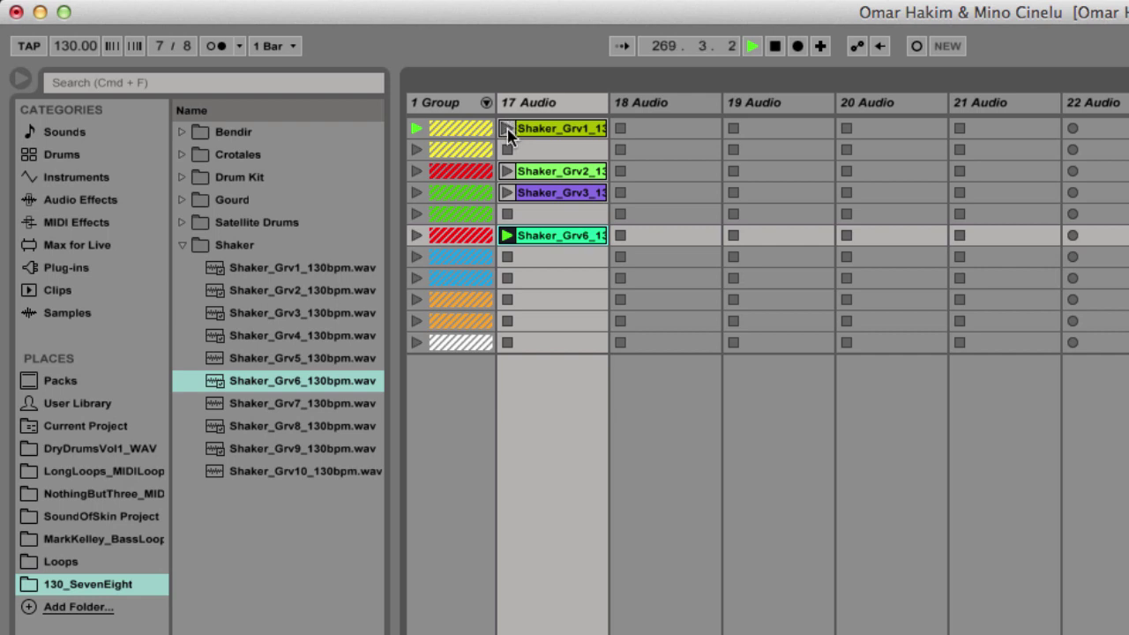
pyautogui.click(507, 129)
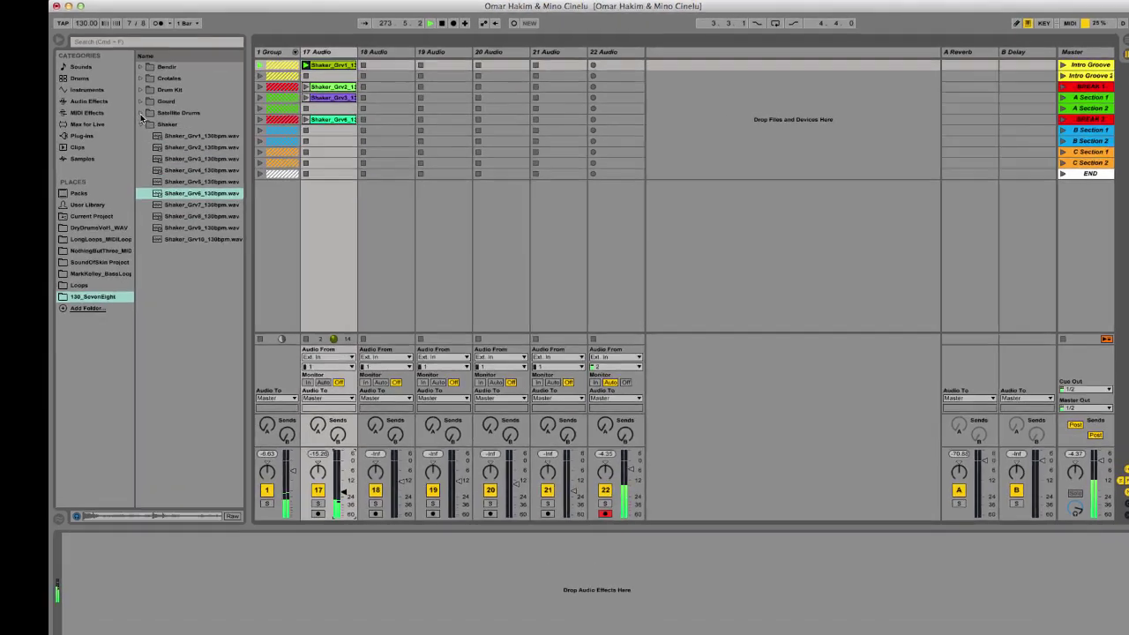
# Load Satellite_Grv3, Grv7 and Grv14 into 18 Audio slots 2, 4 and 7, then play Grv3 and Grv14.
pyautogui.click(139, 106)
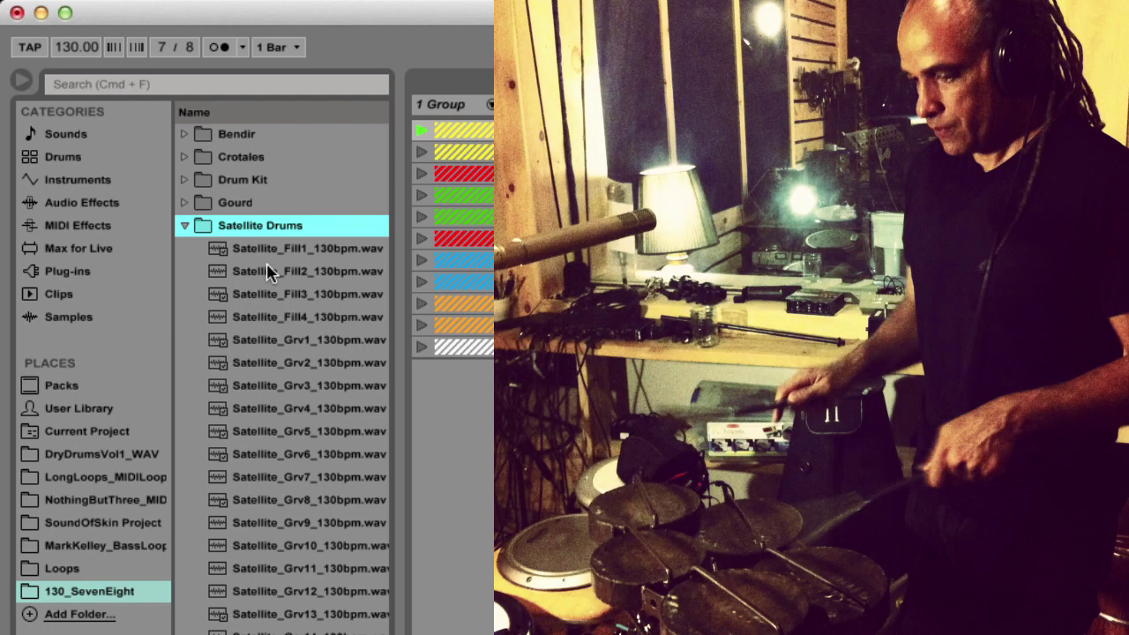
pyautogui.click(272, 395)
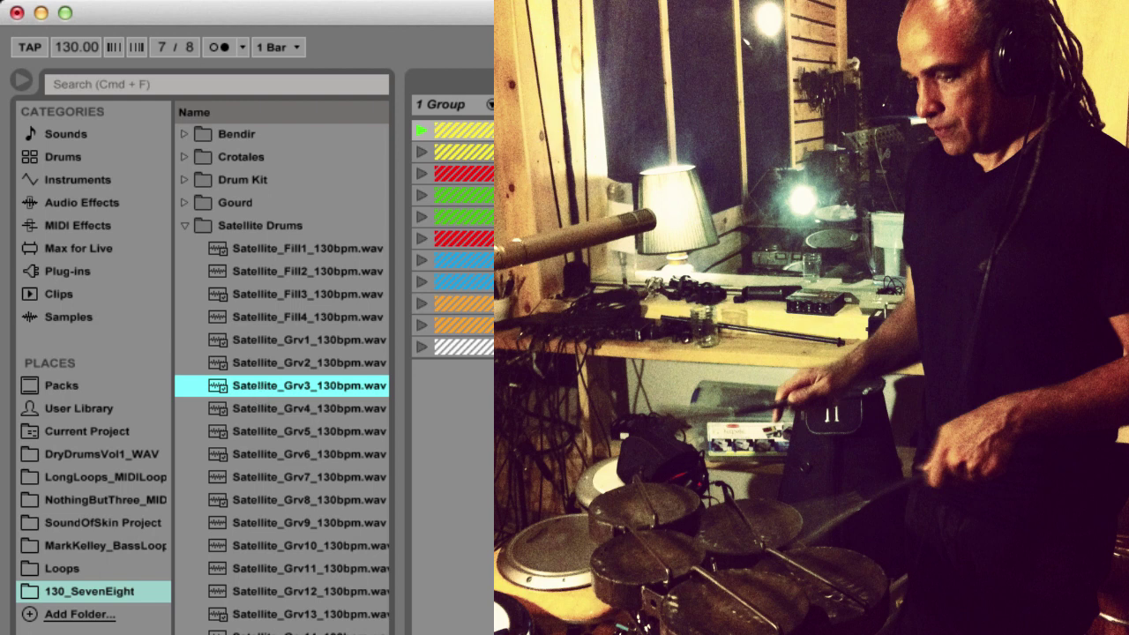
pyautogui.moveTo(494, 388); pyautogui.dragTo(675, 151)
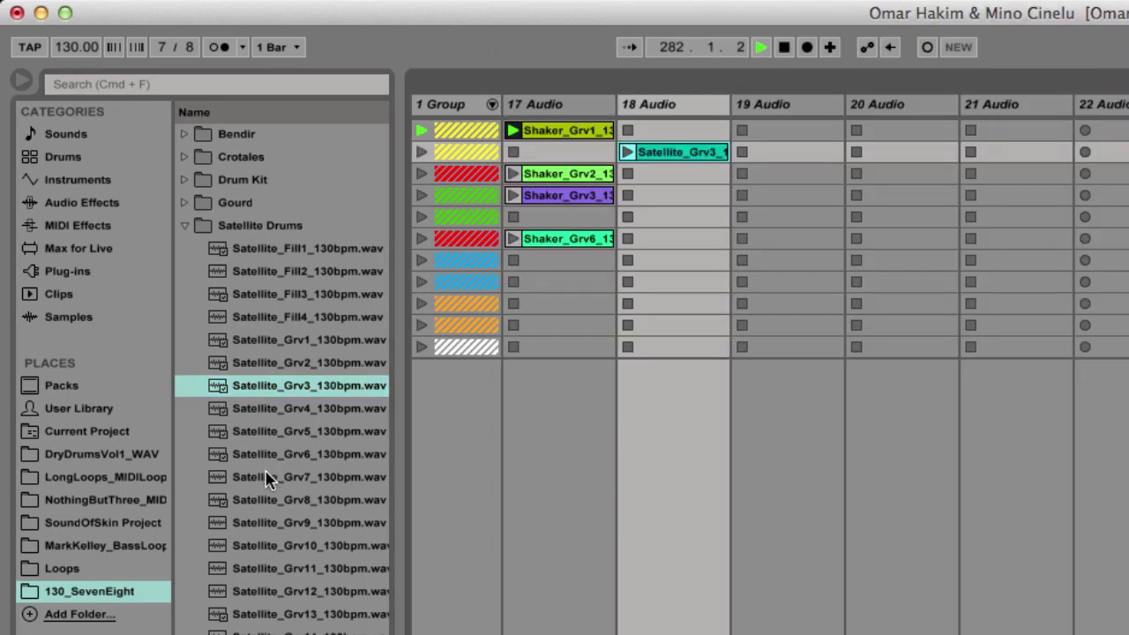
pyautogui.moveTo(269, 477); pyautogui.dragTo(663, 202)
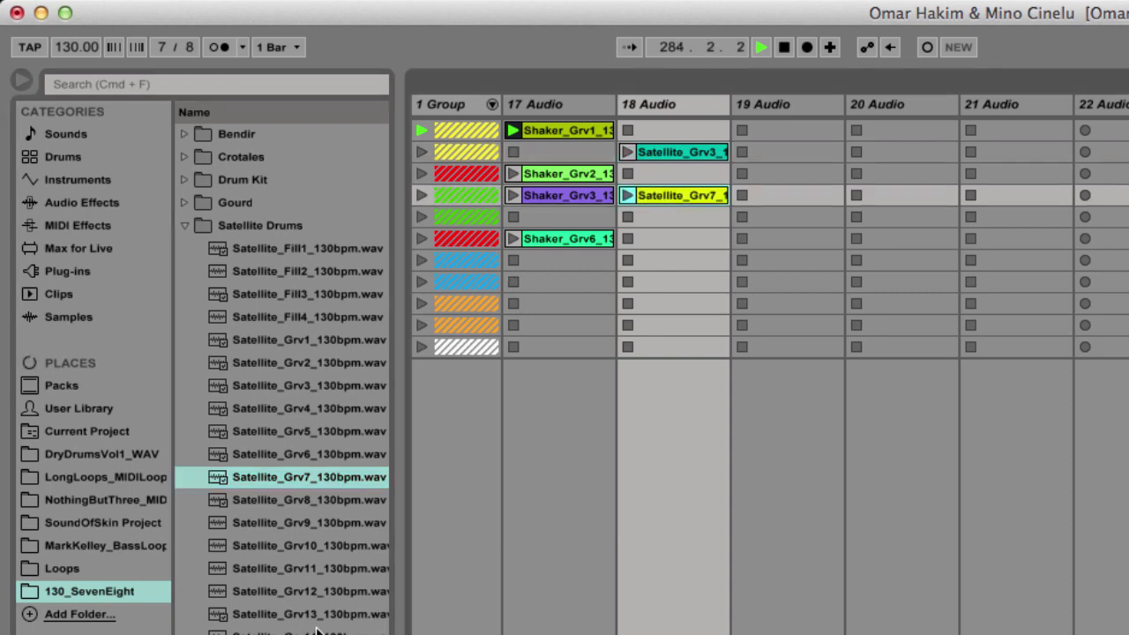
pyautogui.moveTo(309, 632); pyautogui.dragTo(674, 260)
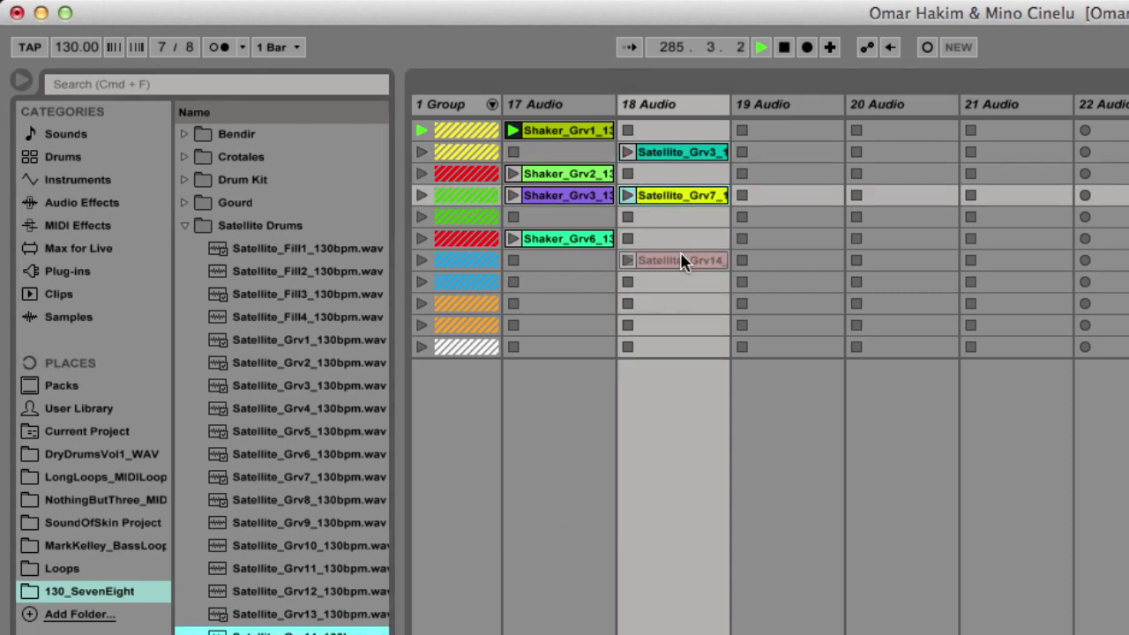
pyautogui.click(627, 153)
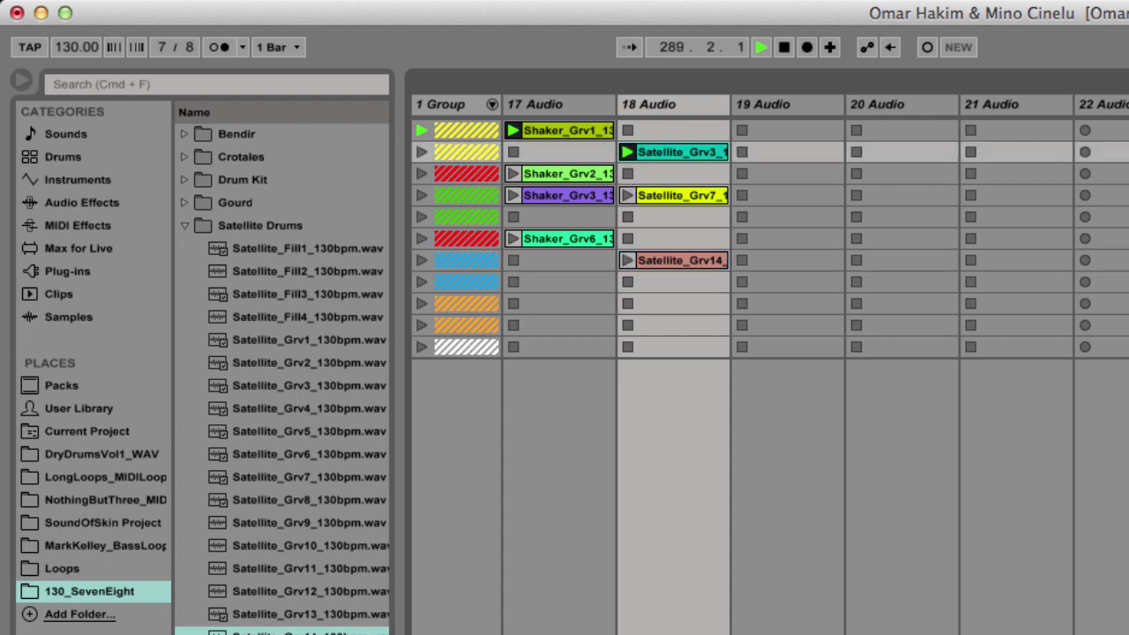
pyautogui.click(627, 261)
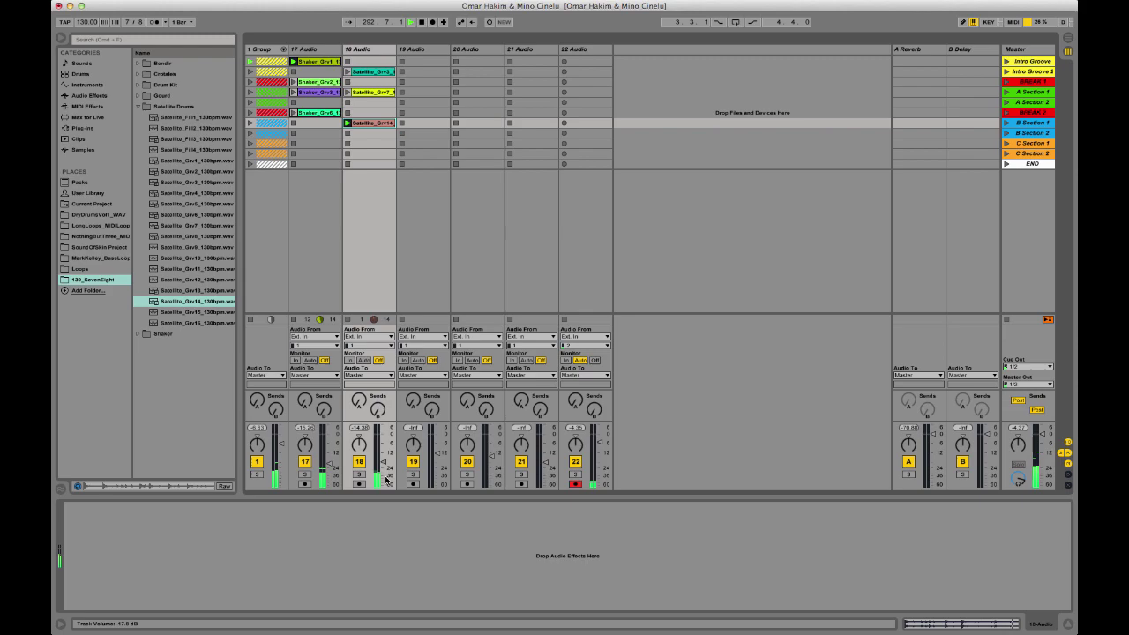
# Set 18 Audio's volume to -22 dB and launch the drum group's row-2 clip.
pyautogui.moveTo(383, 462); pyautogui.dragTo(383, 466)
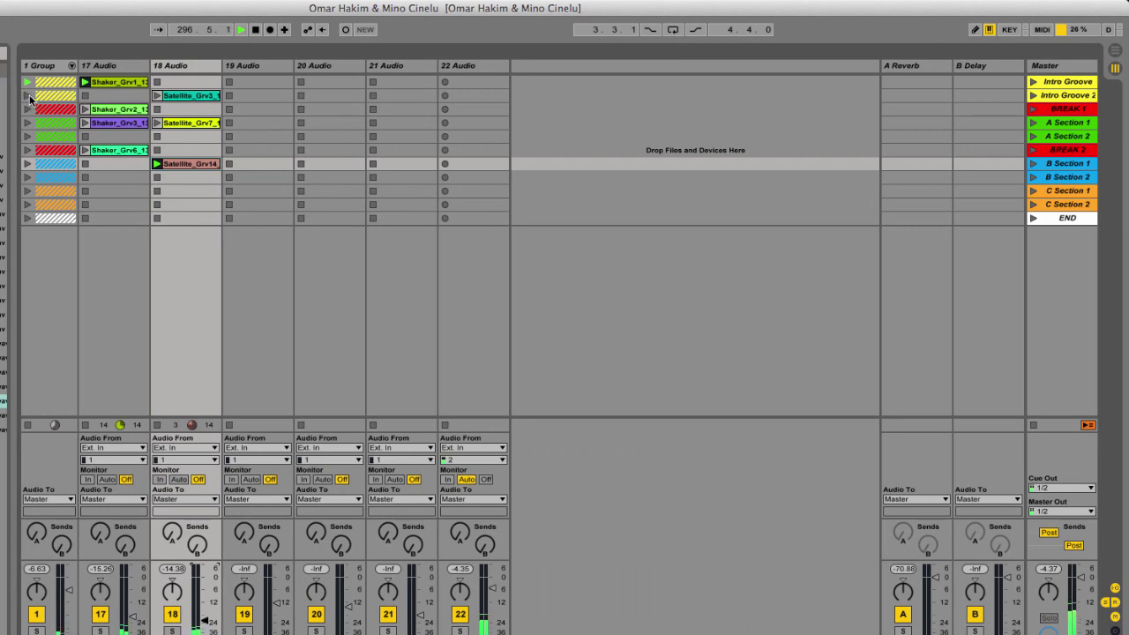
pyautogui.click(27, 95)
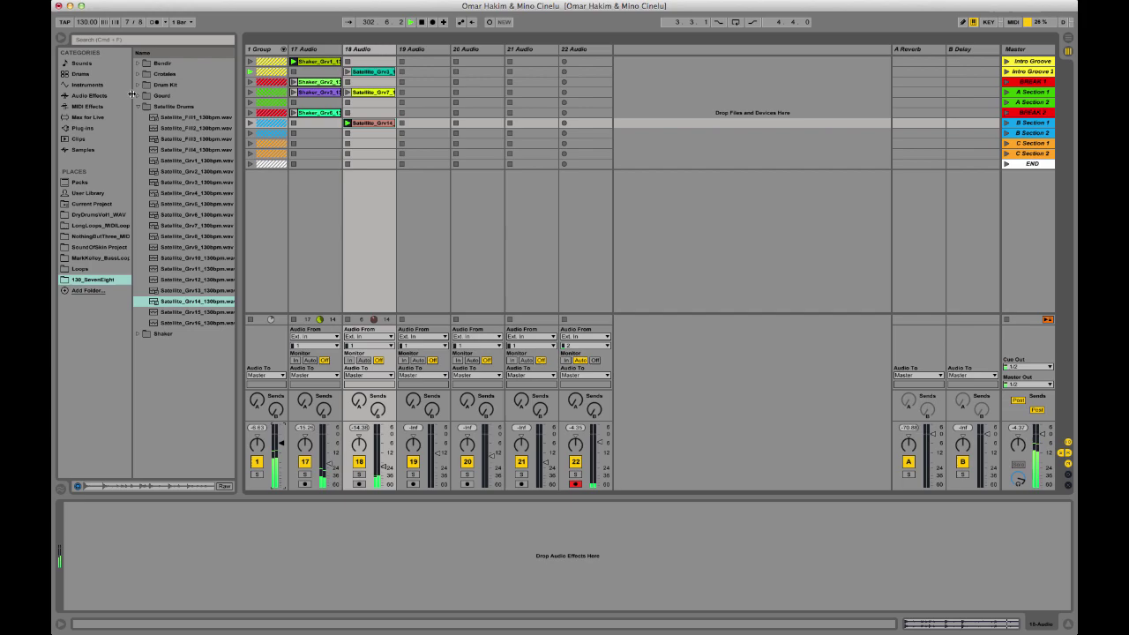
# Add Gourd_Grv1 to 19 Audio slot 1 and play it, plus Gourd_Grv6 and Grv8 in slots 4 and 6.
pyautogui.click(164, 95)
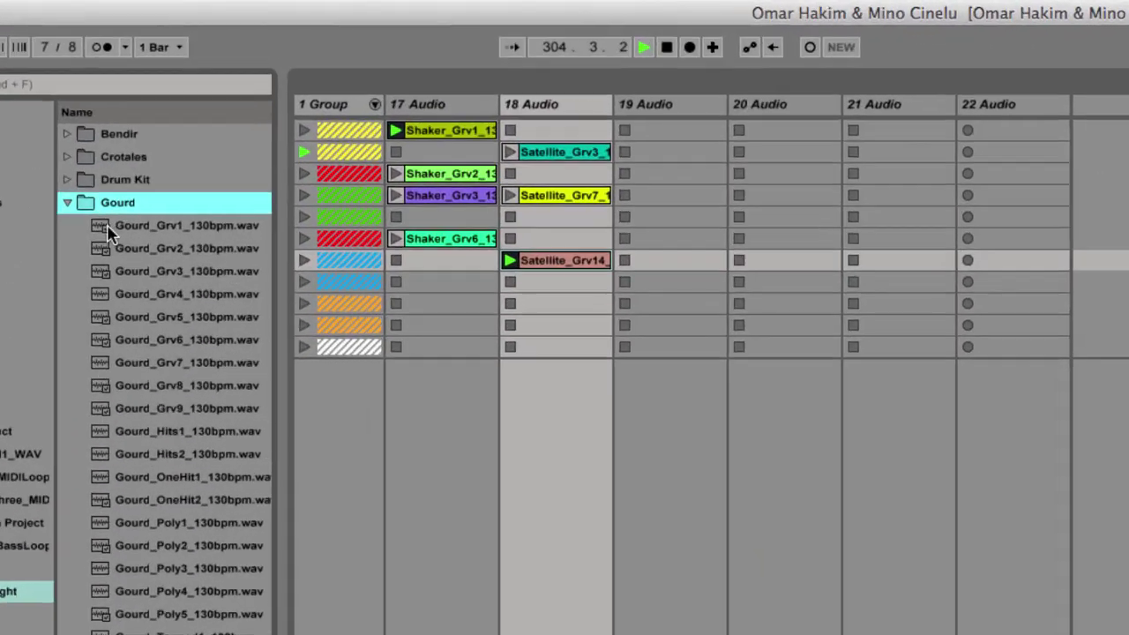
pyautogui.moveTo(161, 106); pyautogui.dragTo(413, 64)
pyautogui.moveTo(716, 159); pyautogui.dragTo(713, 151)
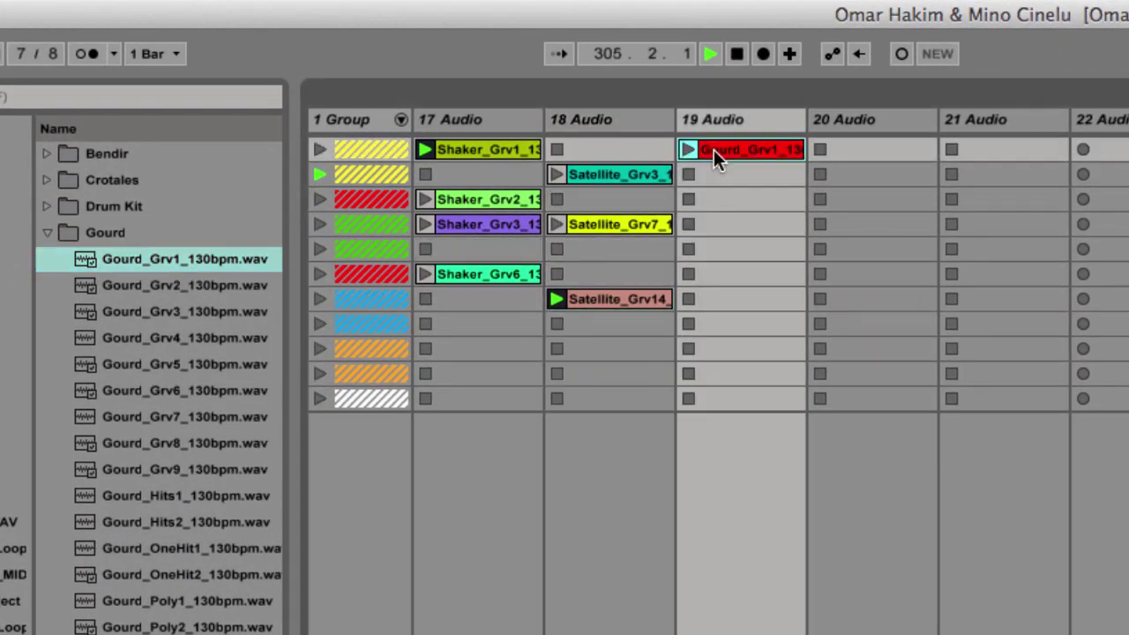
pyautogui.click(687, 149)
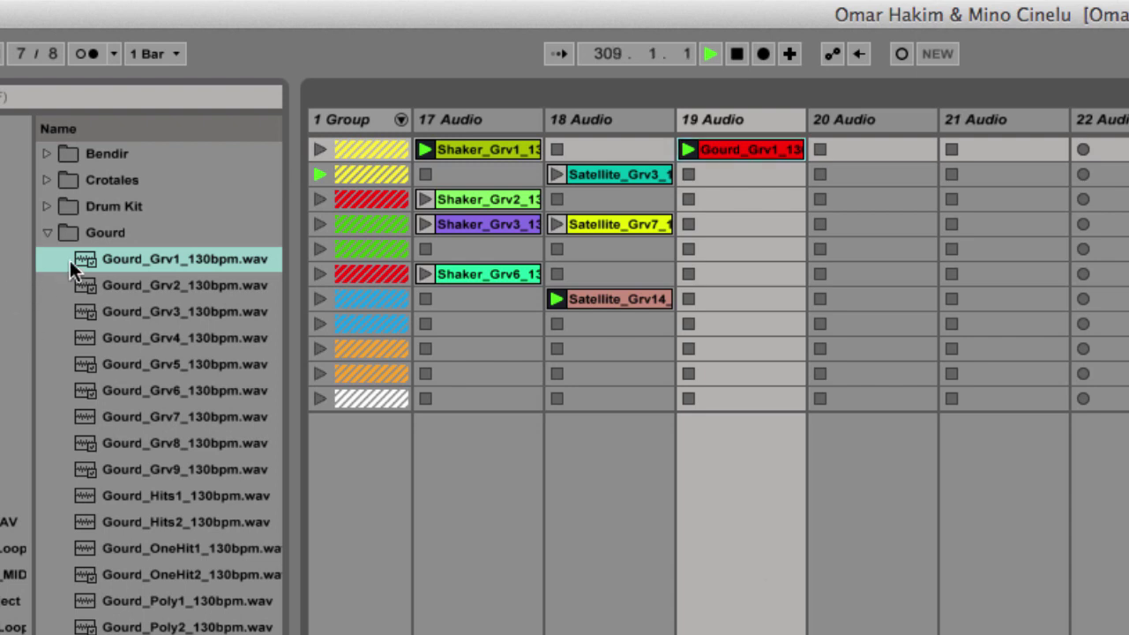
pyautogui.moveTo(136, 390); pyautogui.dragTo(696, 225)
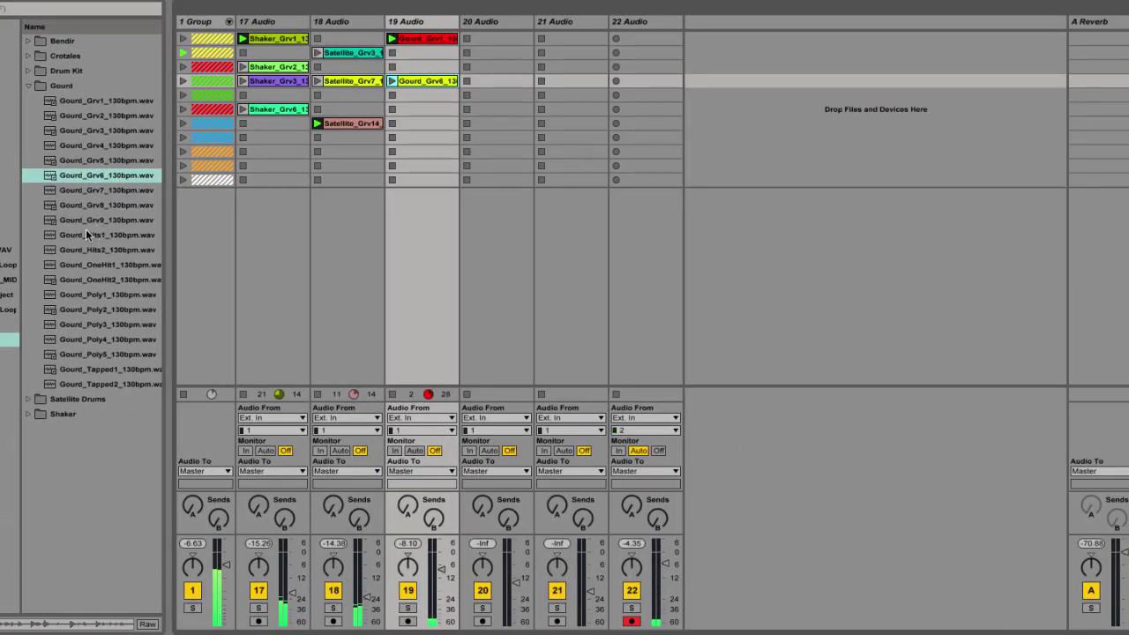
pyautogui.moveTo(91, 204); pyautogui.dragTo(406, 109)
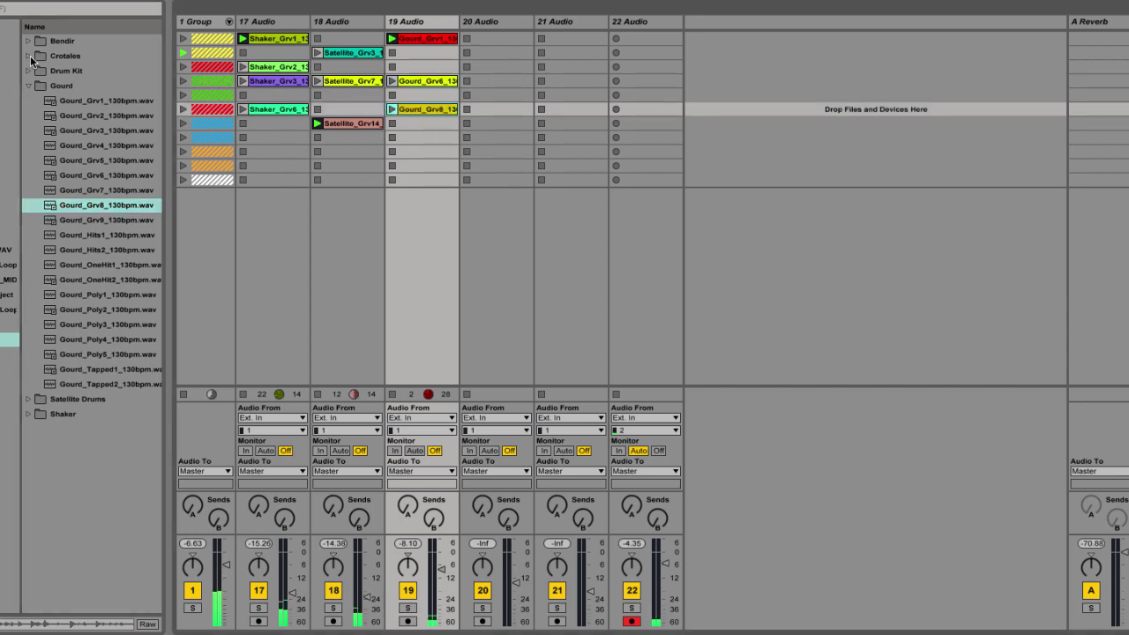
# Load Drums_SnrOff2 into 20 Audio slot 2, play it, and raise that track to -9.41 dB.
pyautogui.click(28, 86)
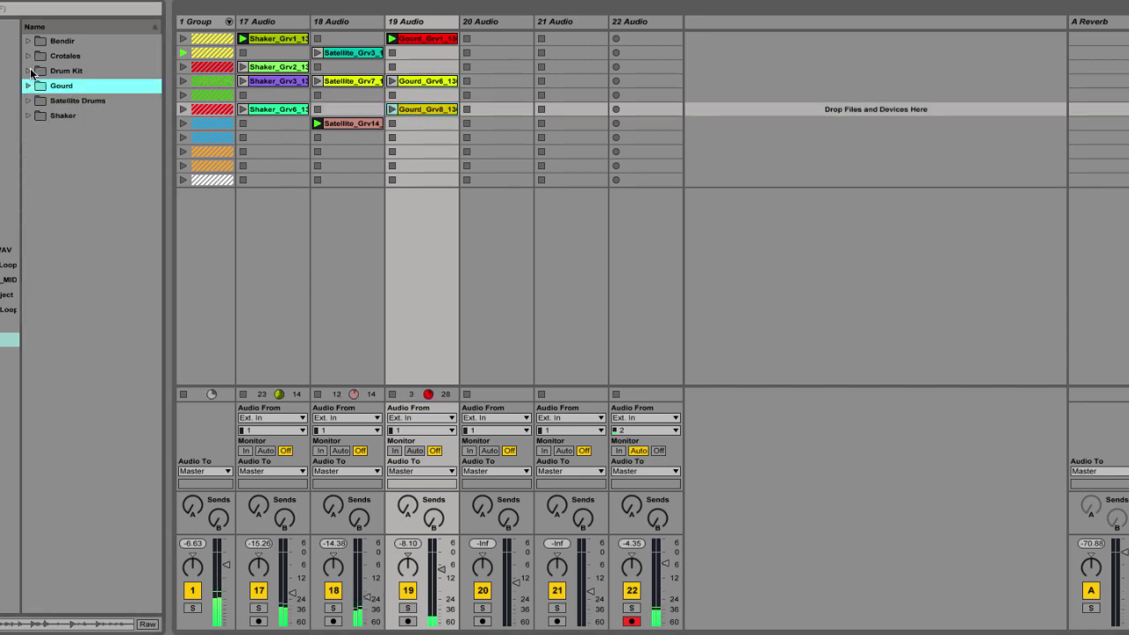
pyautogui.click(29, 71)
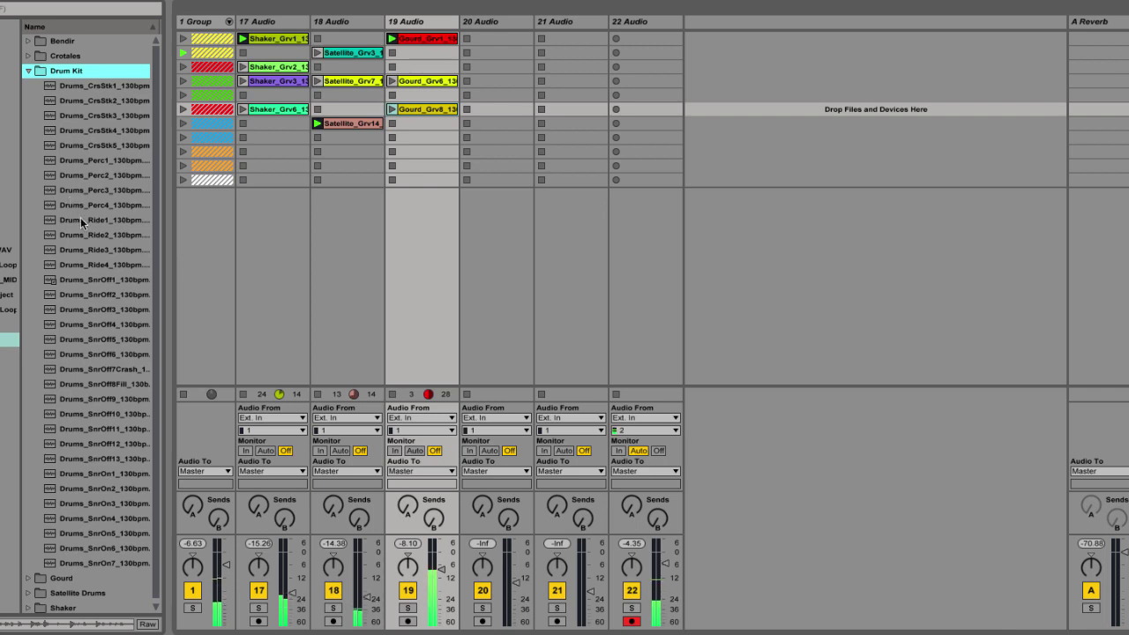
pyautogui.click(94, 292)
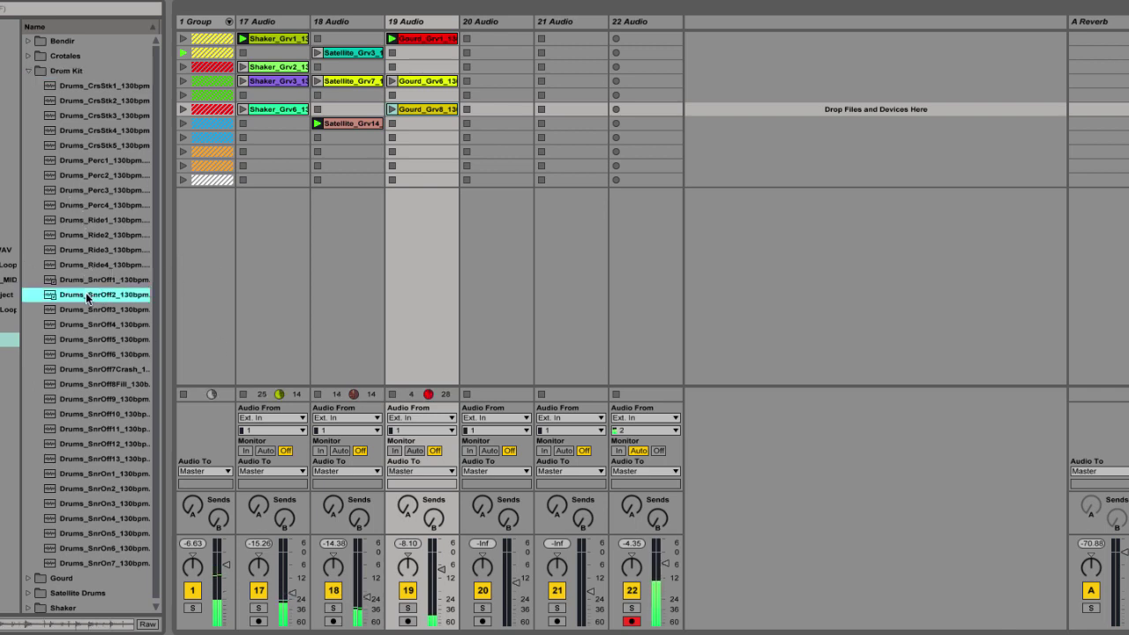
pyautogui.moveTo(84, 292); pyautogui.dragTo(499, 51)
pyautogui.press('Return')
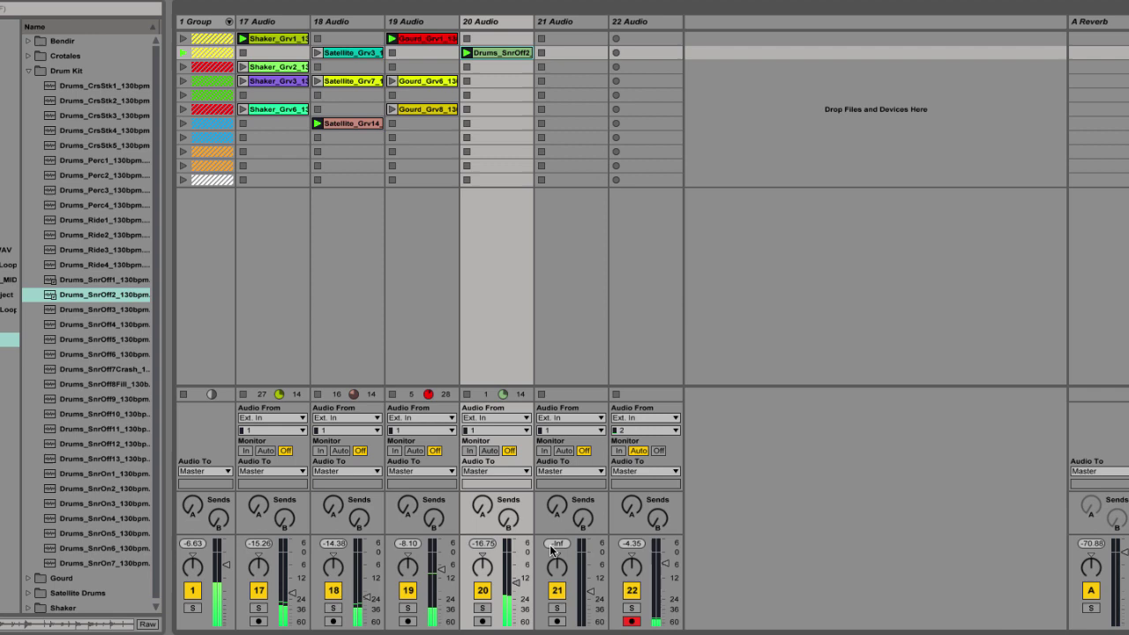
pyautogui.moveTo(517, 583); pyautogui.dragTo(517, 564)
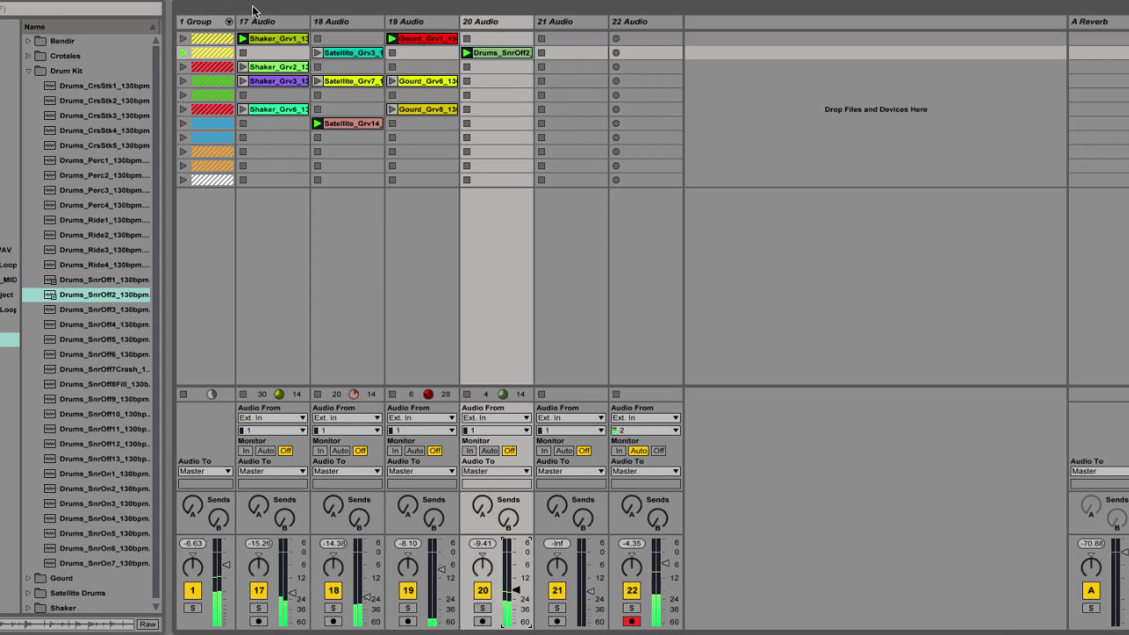
pyautogui.click(497, 232)
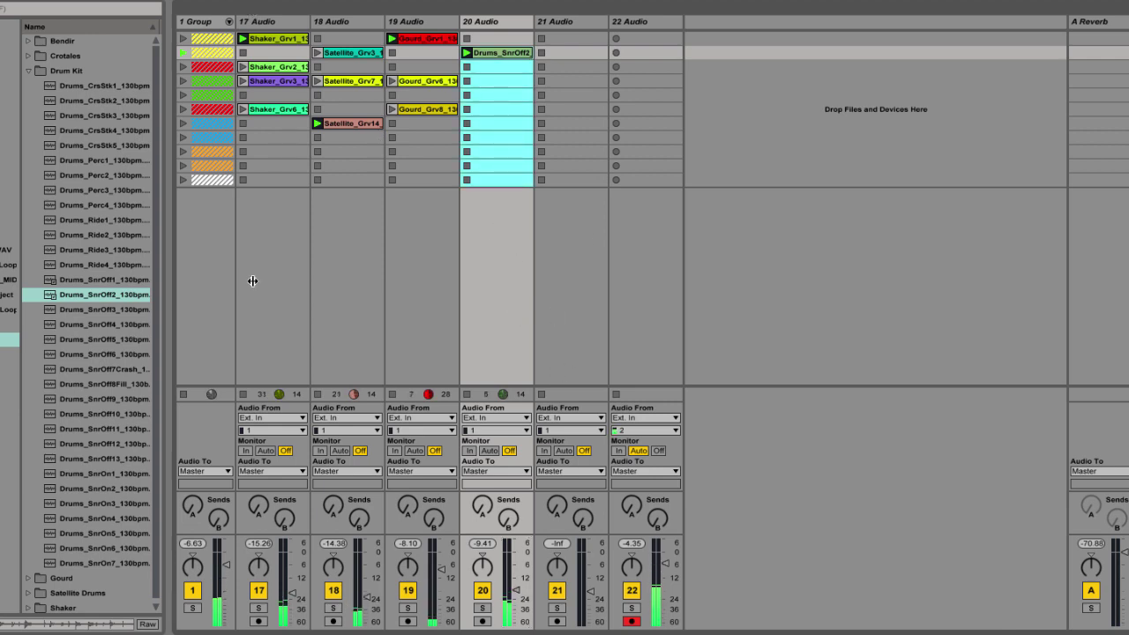
# Put Crotales_Grv1 in 21 Audio slot 1, play it, then launch the group's fourth- and seventh-row clips.
pyautogui.click(29, 71)
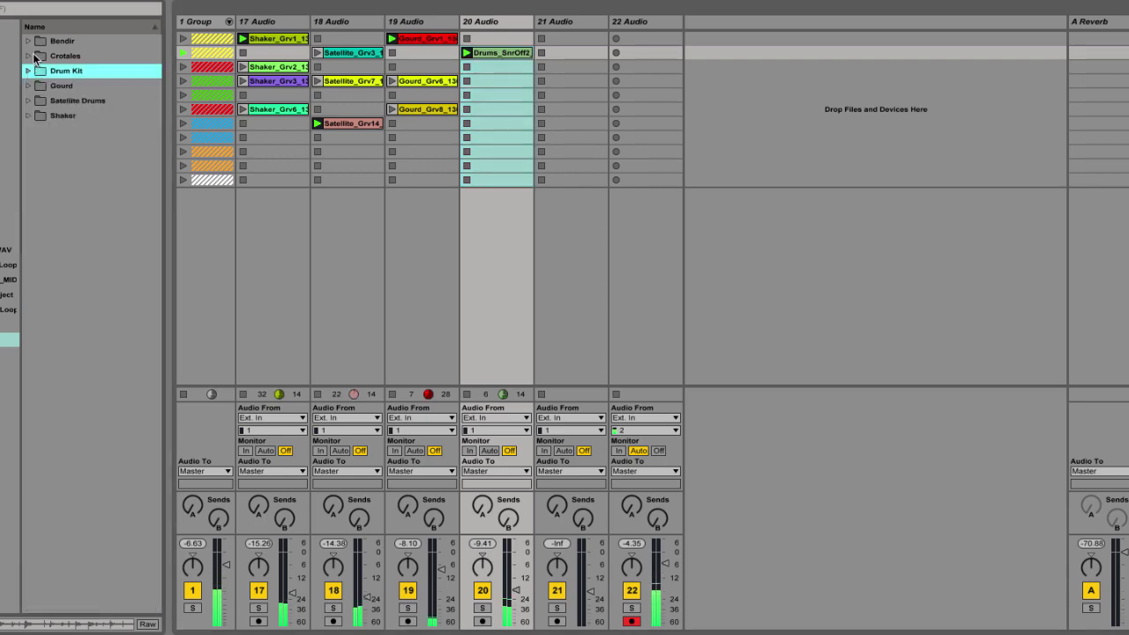
pyautogui.click(29, 56)
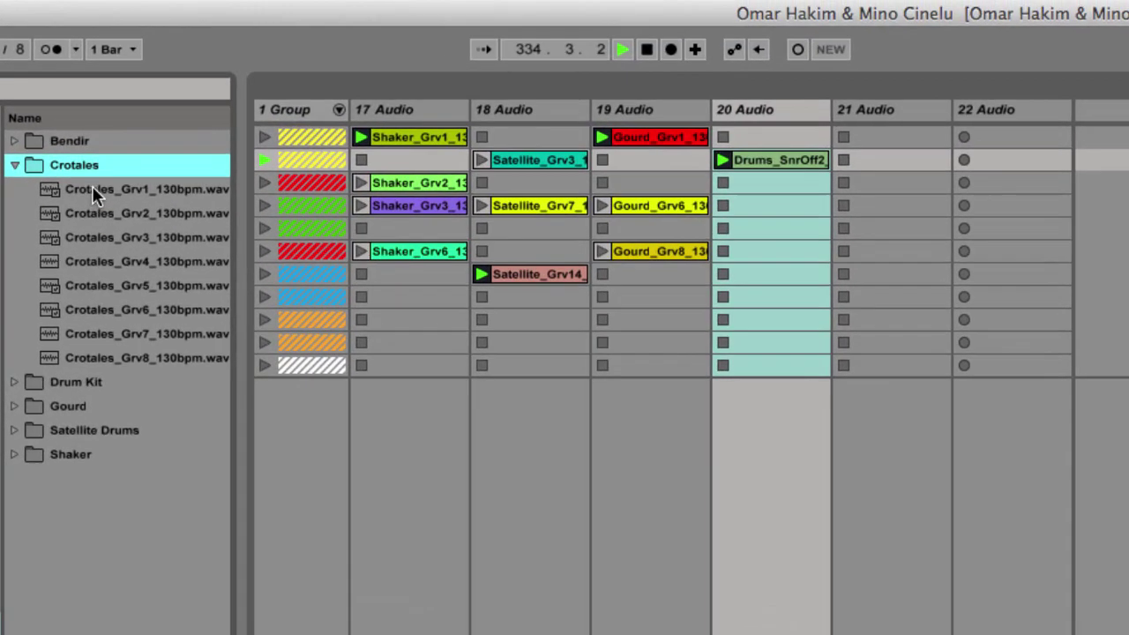
pyautogui.moveTo(93, 188); pyautogui.dragTo(843, 140)
pyautogui.click(842, 137)
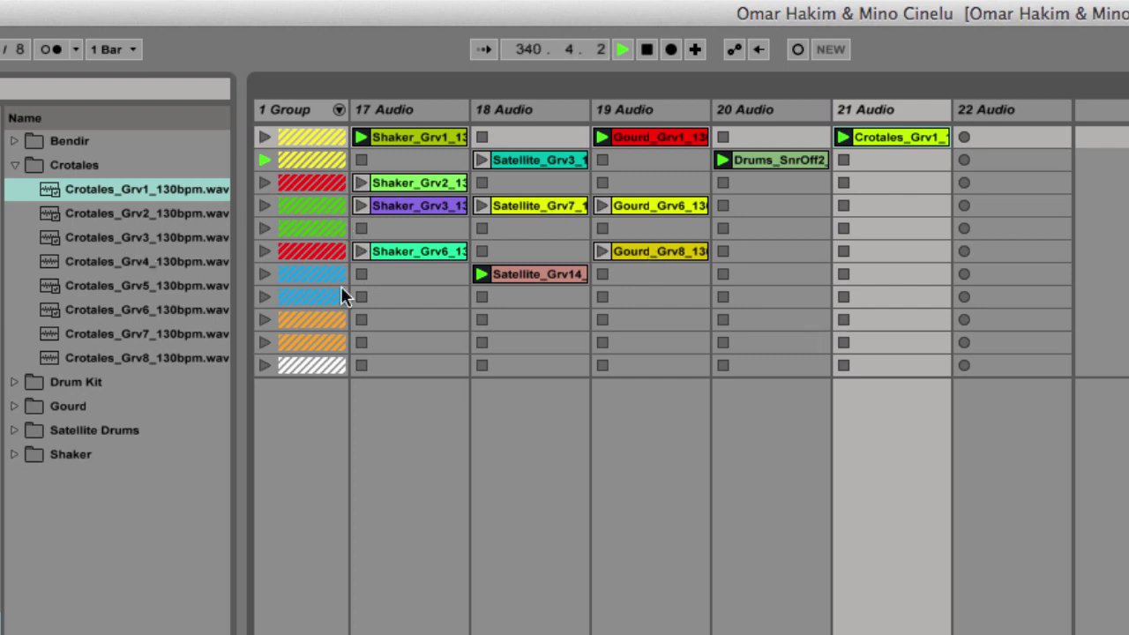
pyautogui.click(265, 205)
pyautogui.click(266, 275)
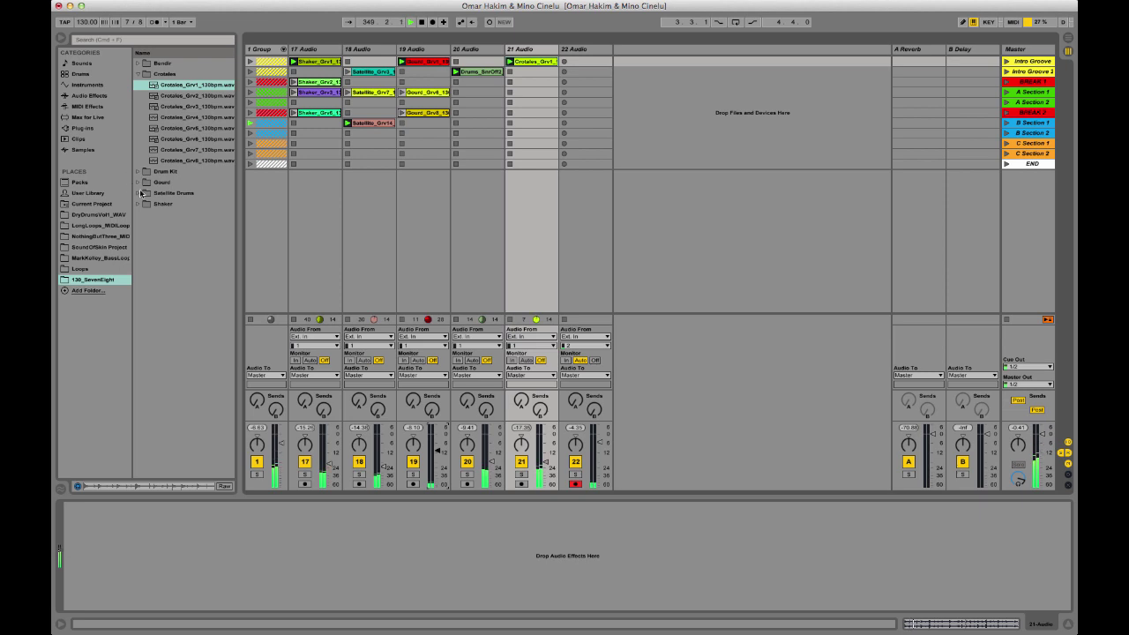
# Add Crotales_Grv4 to 21 Audio slot 2 and Bendir_Grv1, Grv3, Grv5 to 22 Audio slots 2, 4, 6.
pyautogui.moveTo(190, 116); pyautogui.dragTo(521, 80)
pyautogui.click(139, 64)
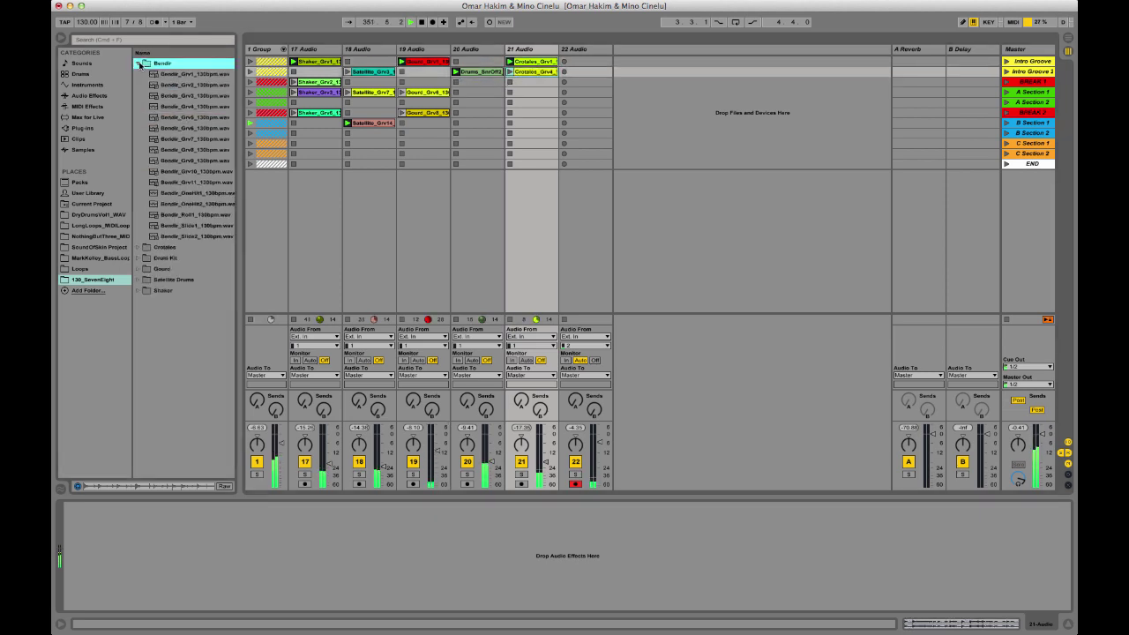
pyautogui.click(521, 49)
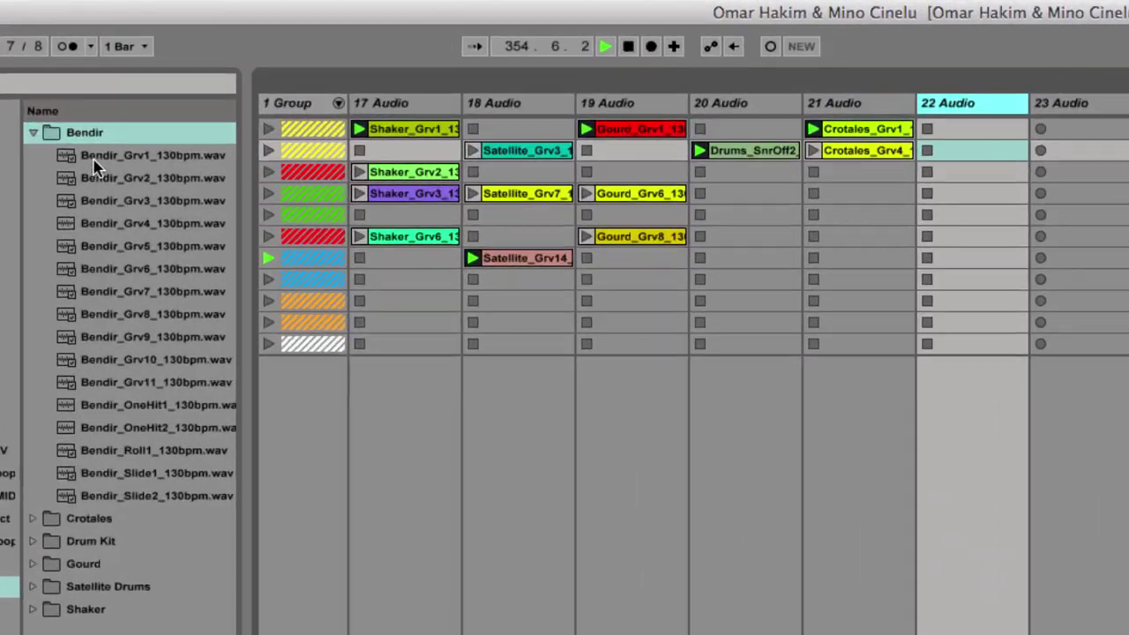
pyautogui.moveTo(198, 74); pyautogui.dragTo(589, 66)
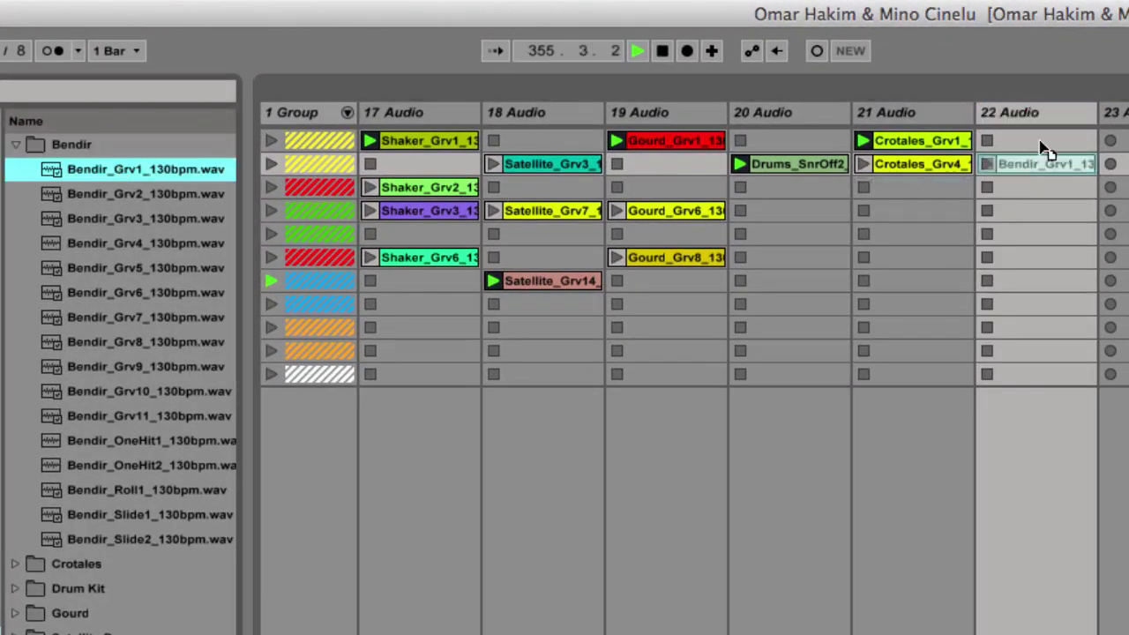
pyautogui.moveTo(1046, 152); pyautogui.dragTo(1028, 159)
pyautogui.moveTo(111, 220); pyautogui.dragTo(1030, 212)
pyautogui.click(97, 267)
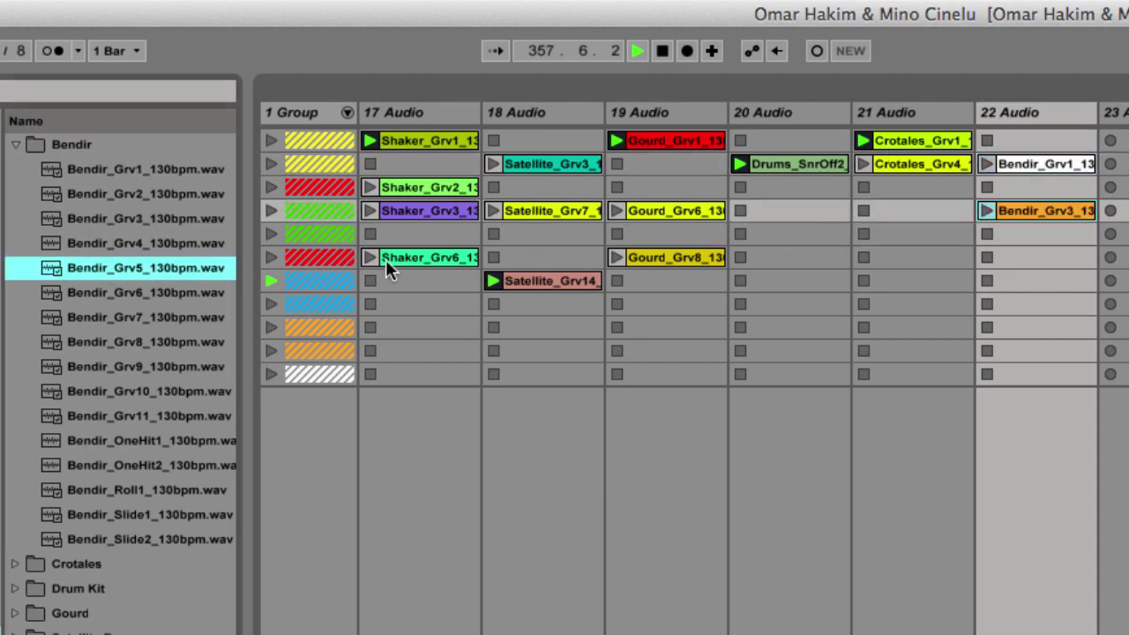
pyautogui.moveTo(391, 271); pyautogui.dragTo(996, 263)
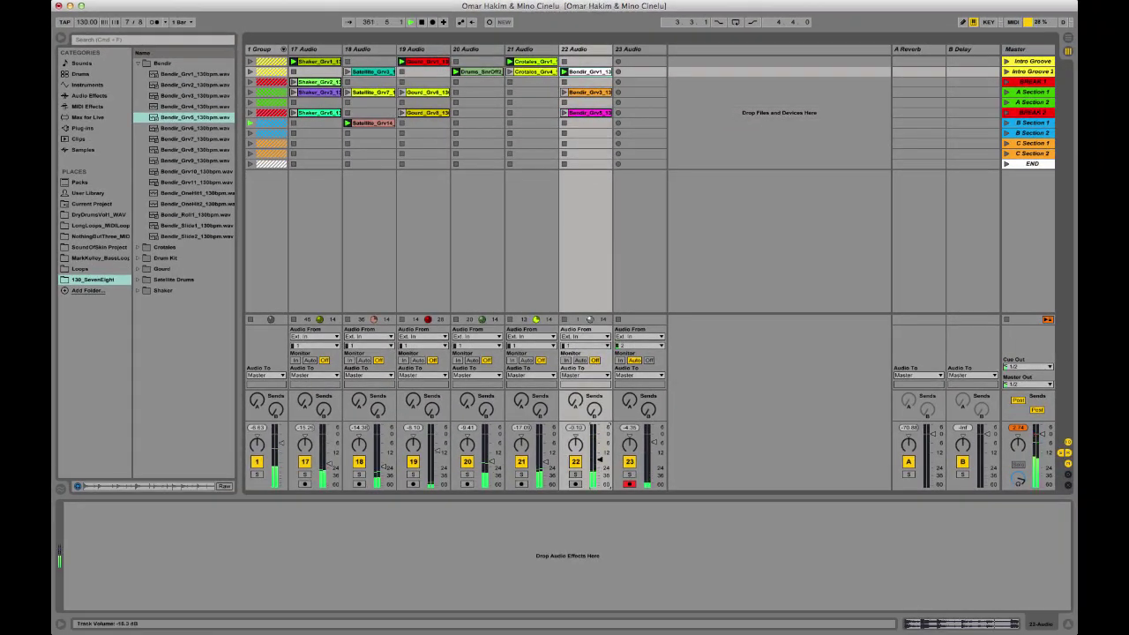
# Lower 22 Audio's volume slightly and select the percussion tracks 17 through 22.
pyautogui.moveTo(599, 464); pyautogui.dragTo(599, 465)
pyautogui.click(587, 217)
pyautogui.click(372, 50)
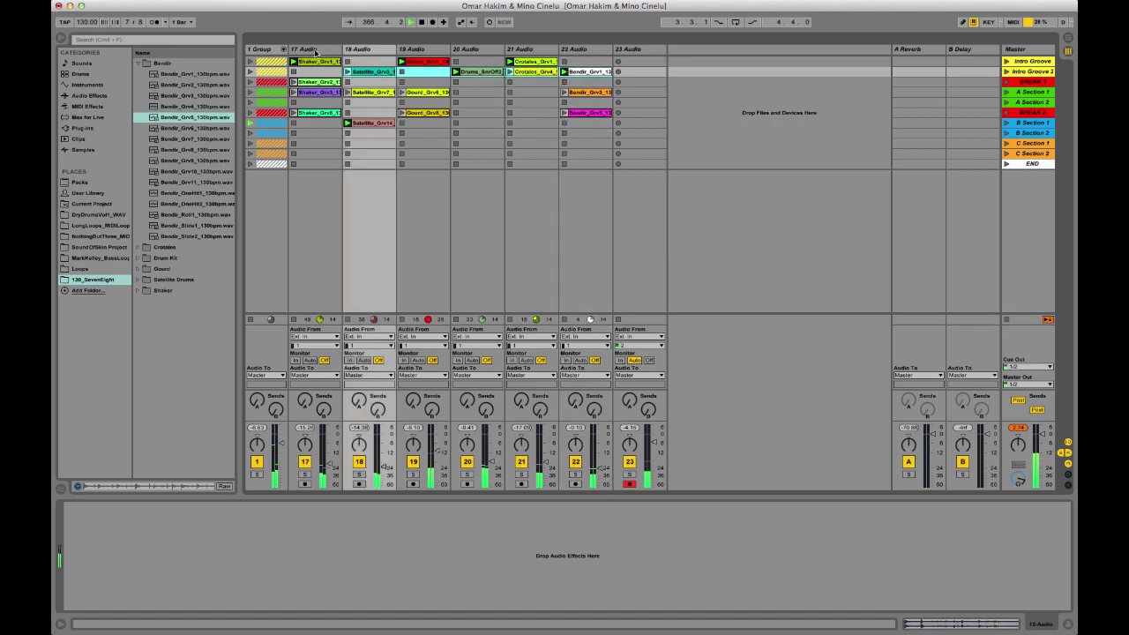
pyautogui.press('Left')
pyautogui.hotkey('shift', 'Right')
pyautogui.hotkey('shift', 'Right')
pyautogui.hotkey('shift', 'Right')
pyautogui.hotkey('shift', 'Right')
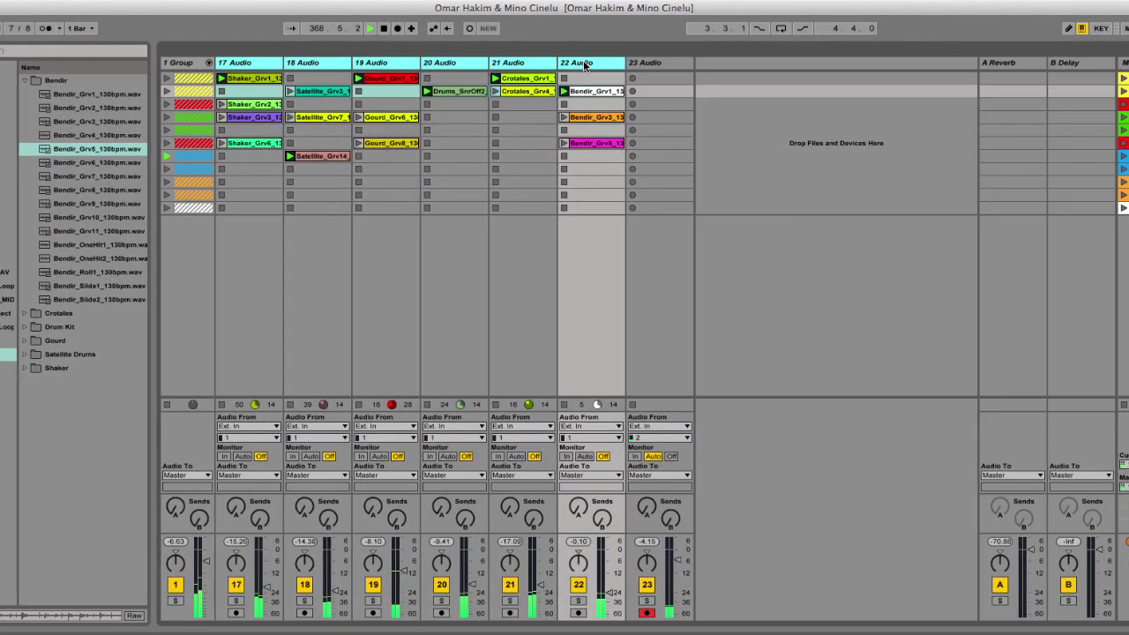
# Bundle the six selected percussion audio tracks into a new 17 Group and solo it.
pyautogui.rightClick(581, 61)
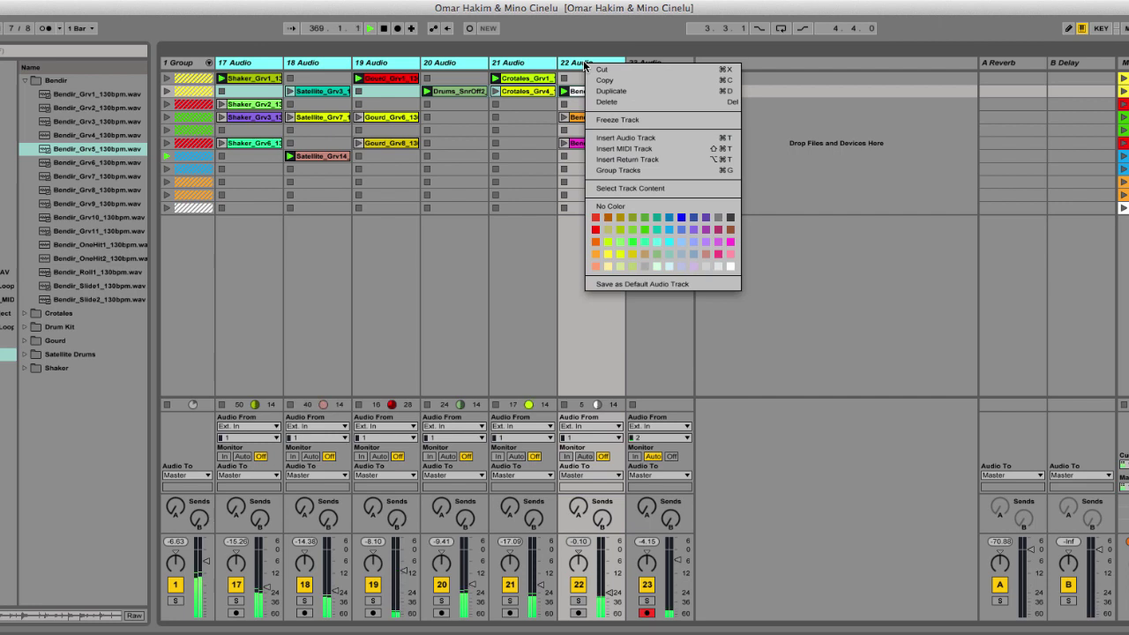
pyautogui.click(633, 169)
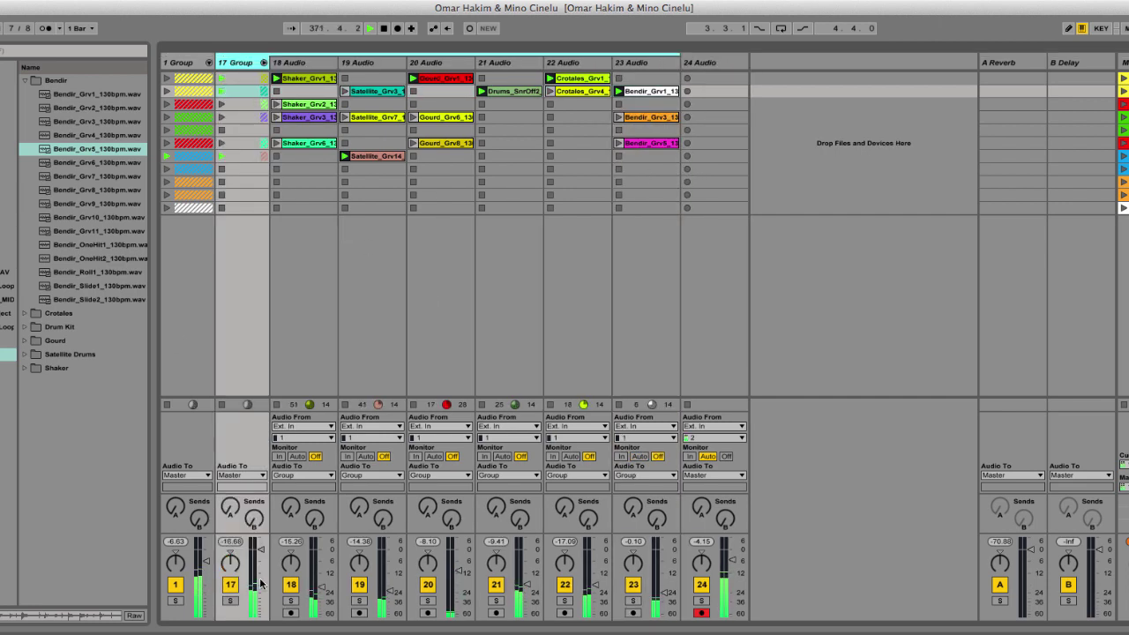
pyautogui.click(231, 601)
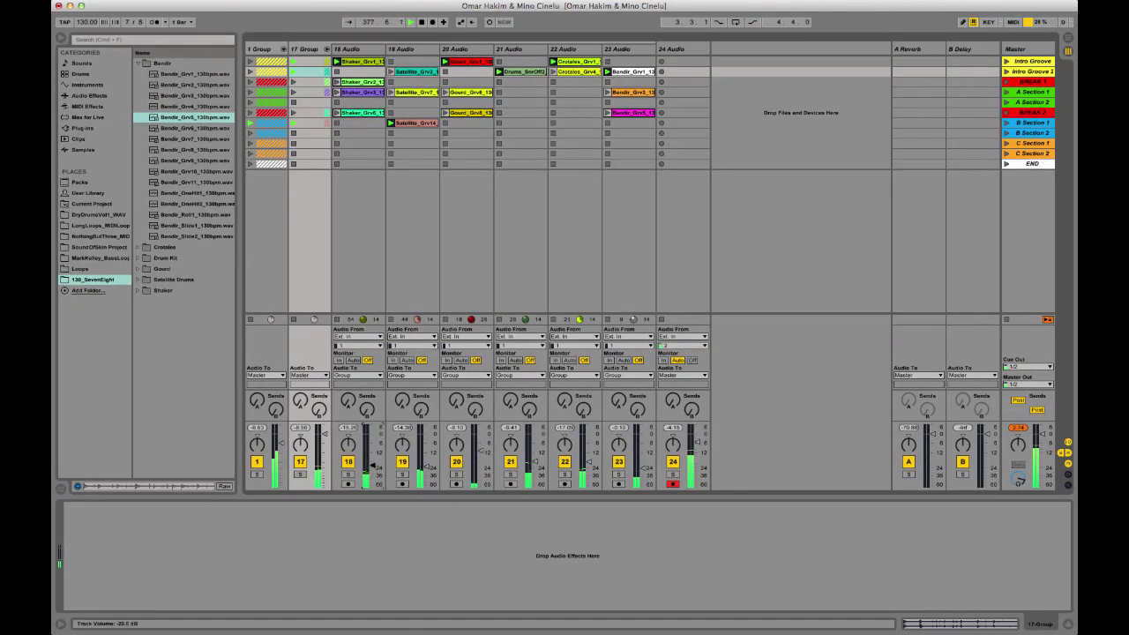
# Lower the 17 Group fader, launch its row 7 and 8 clips, then launch the Intro Groove scene.
pyautogui.moveTo(324, 430); pyautogui.dragTo(325, 443)
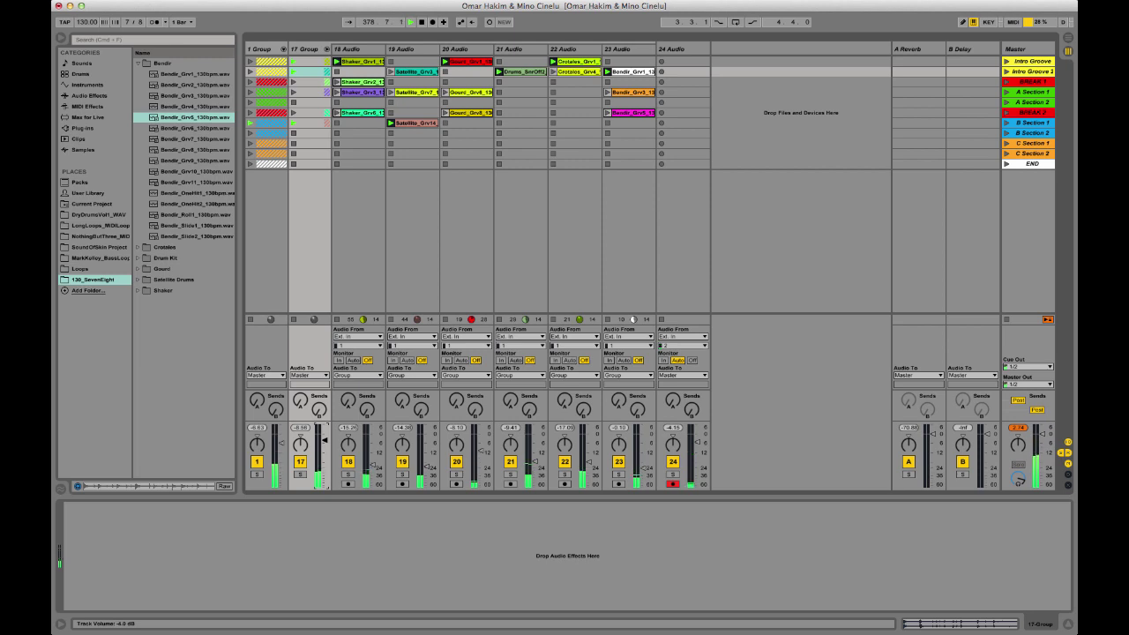
pyautogui.click(250, 134)
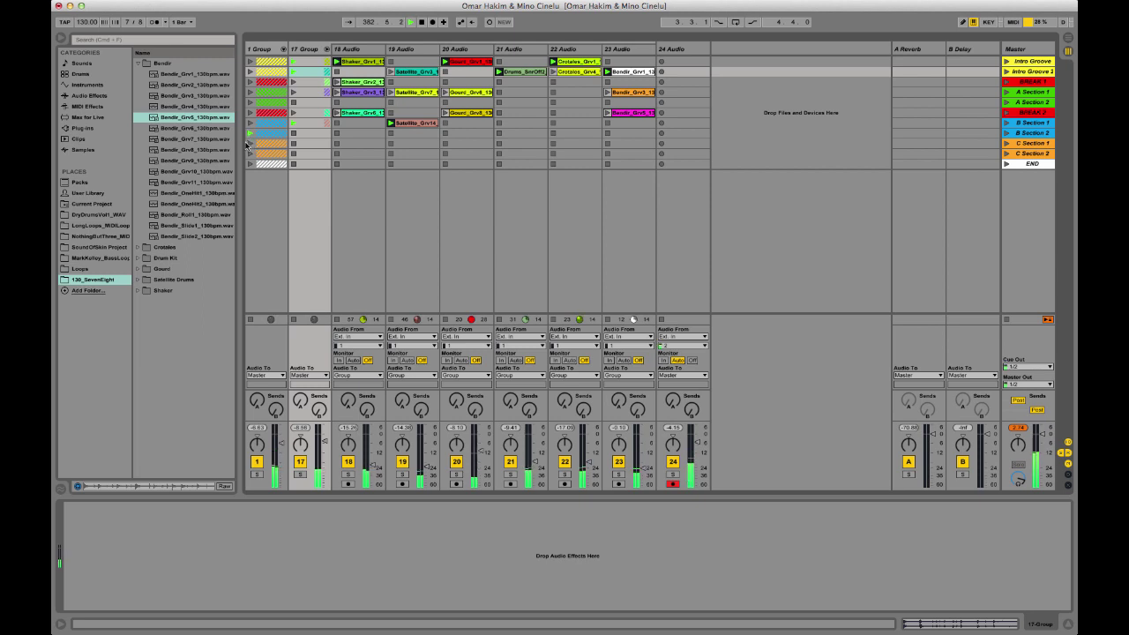
pyautogui.click(250, 143)
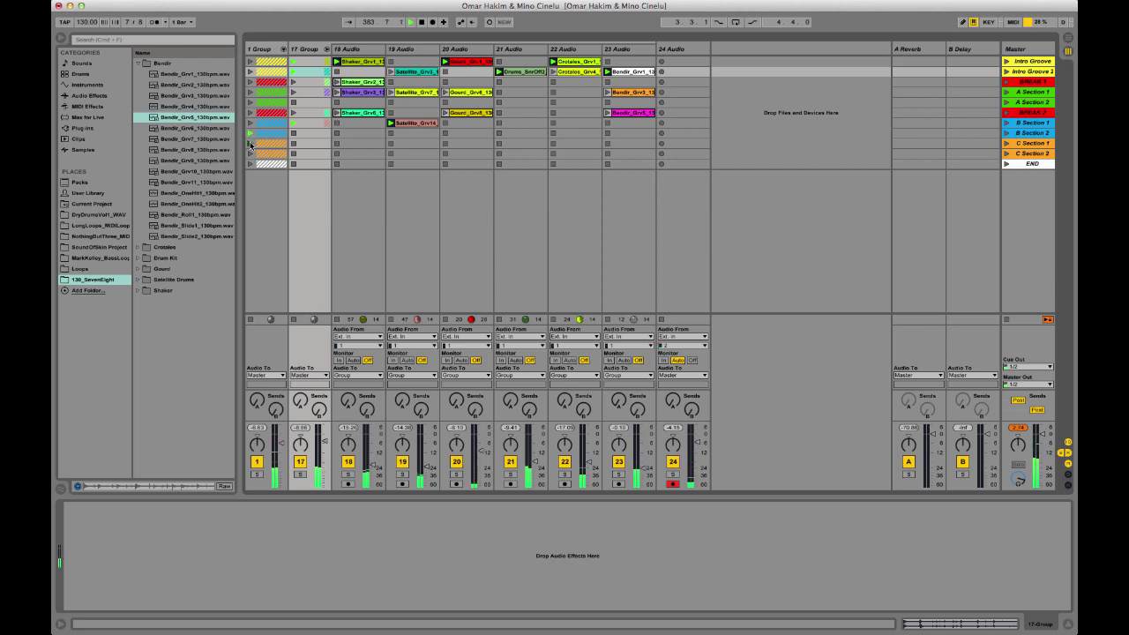
pyautogui.click(1018, 165)
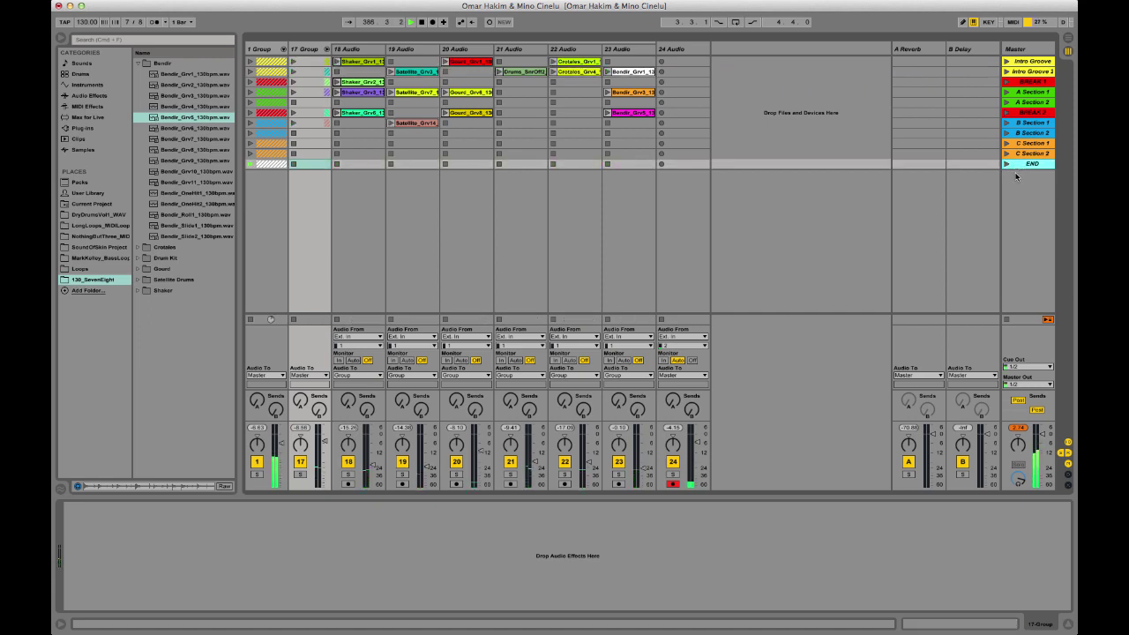
pyautogui.click(1006, 61)
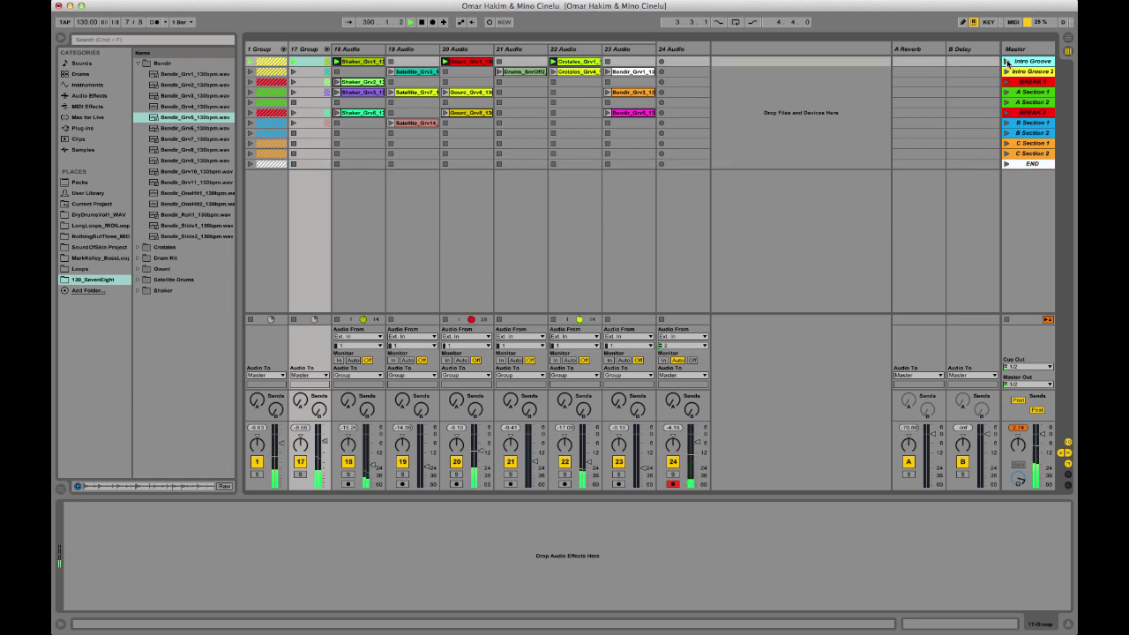